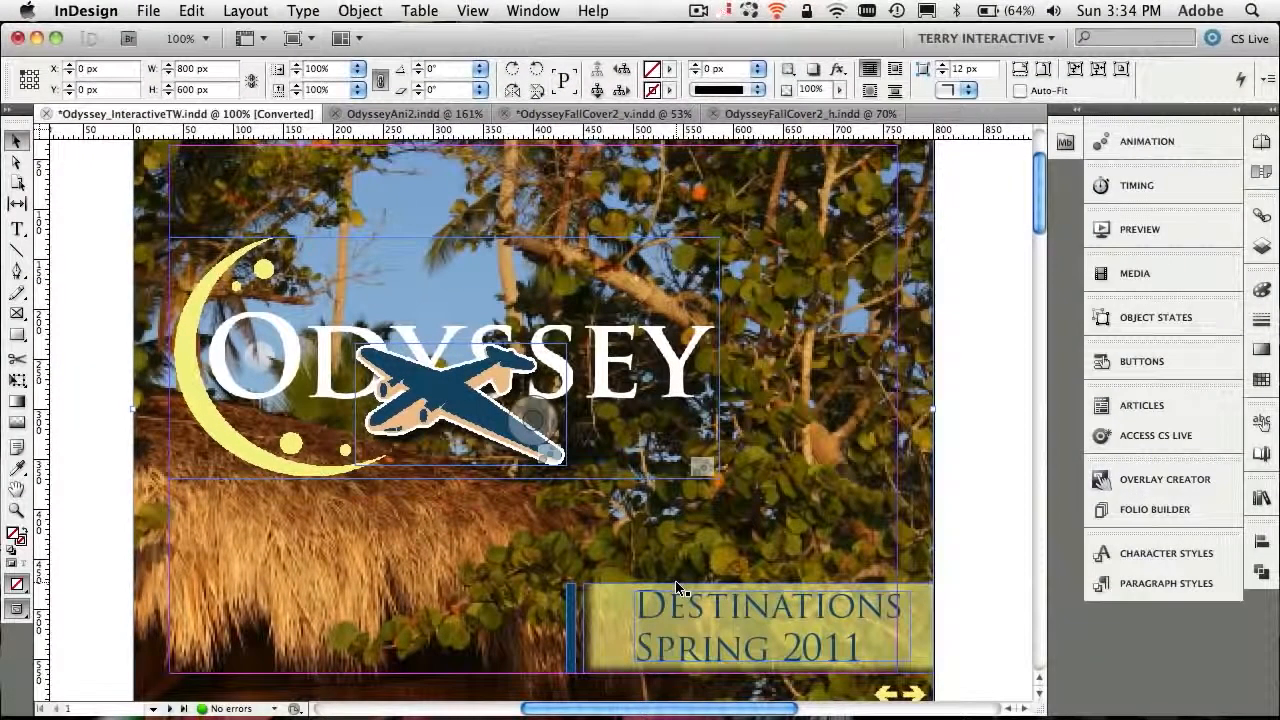
Step: Inspect the motion paths of the Odyssey logo and the airplane on the cover, and play the page animation in a preview
{"action": "left_click", "coordinate": [967, 486]}
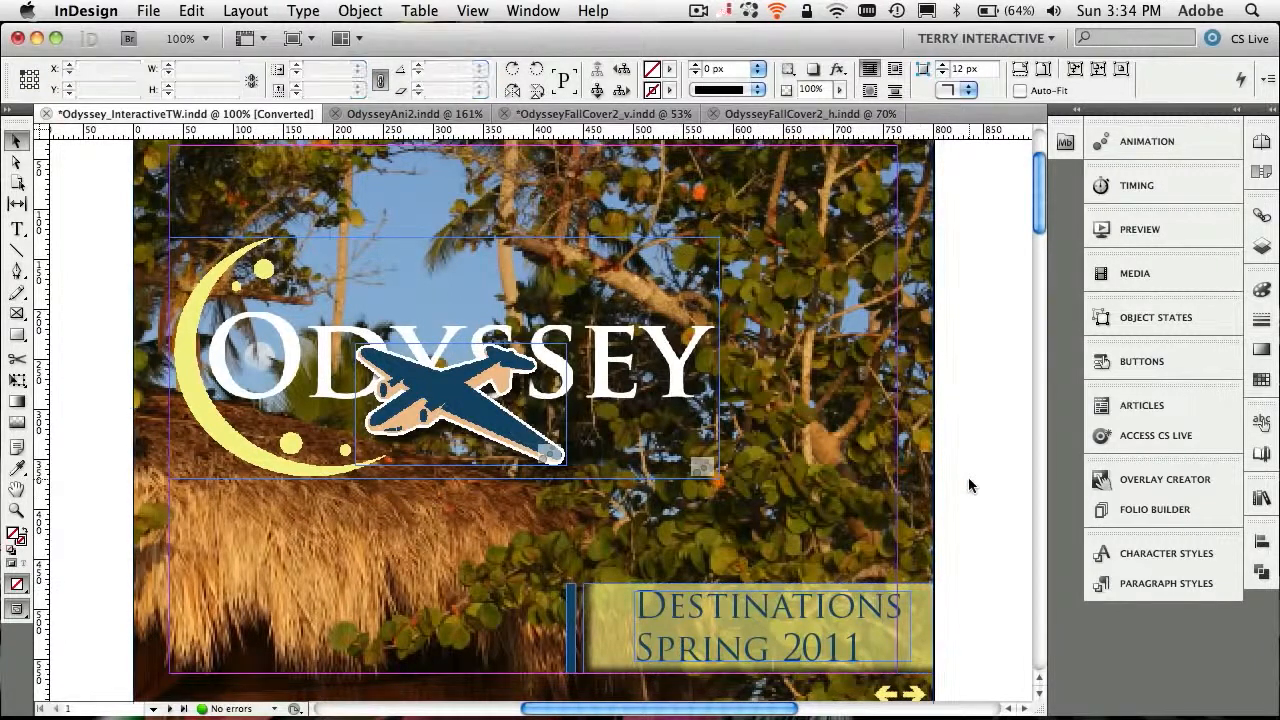
{"action": "left_click", "coordinate": [702, 378]}
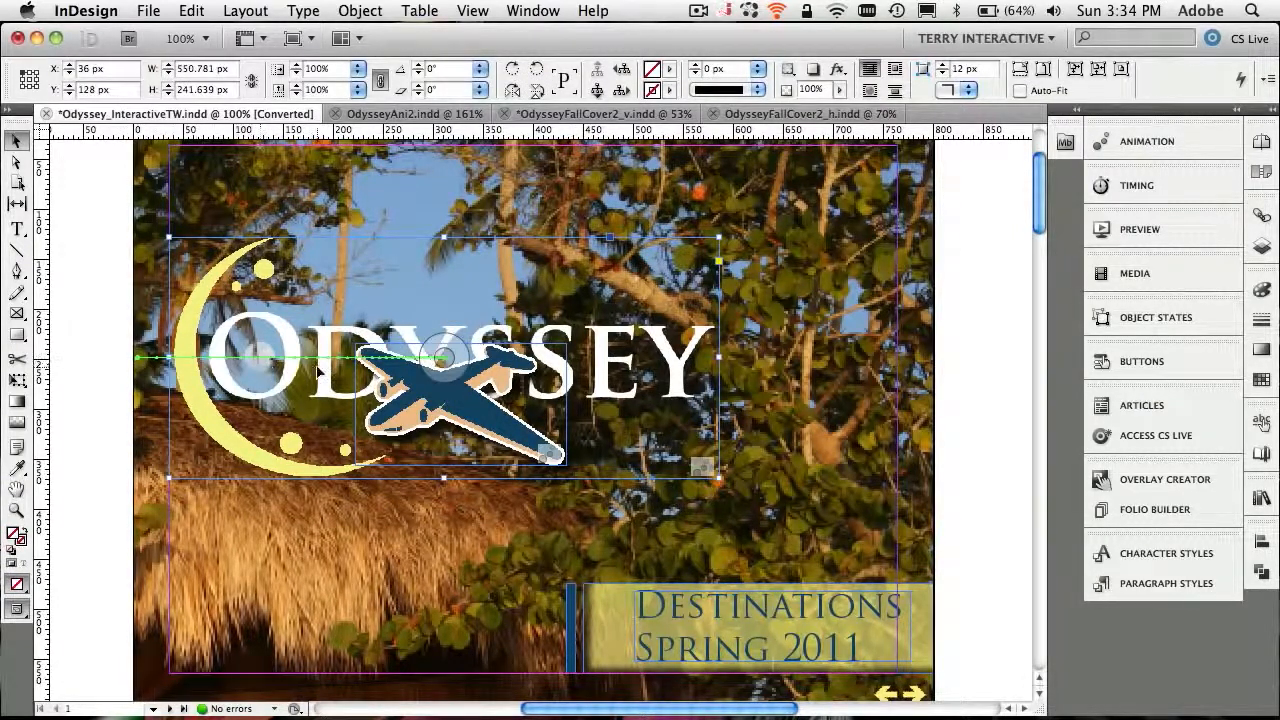
{"action": "left_click", "coordinate": [518, 438]}
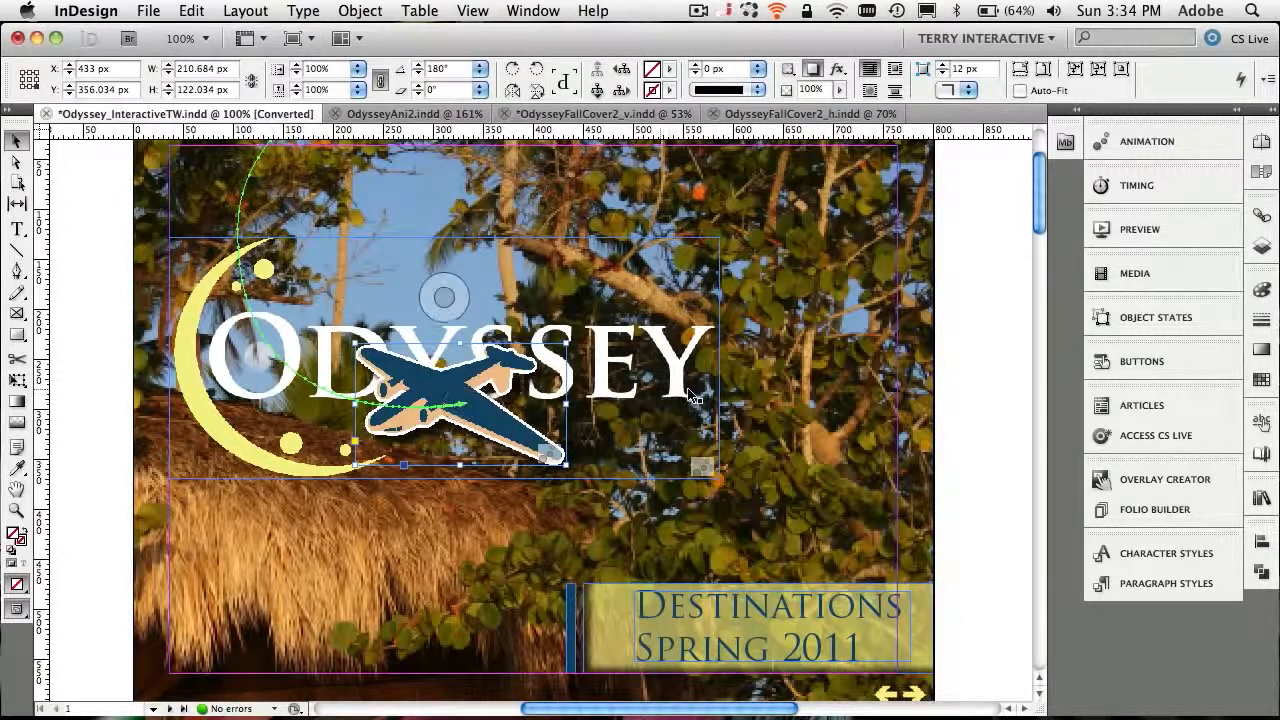
{"action": "left_click", "coordinate": [1100, 232]}
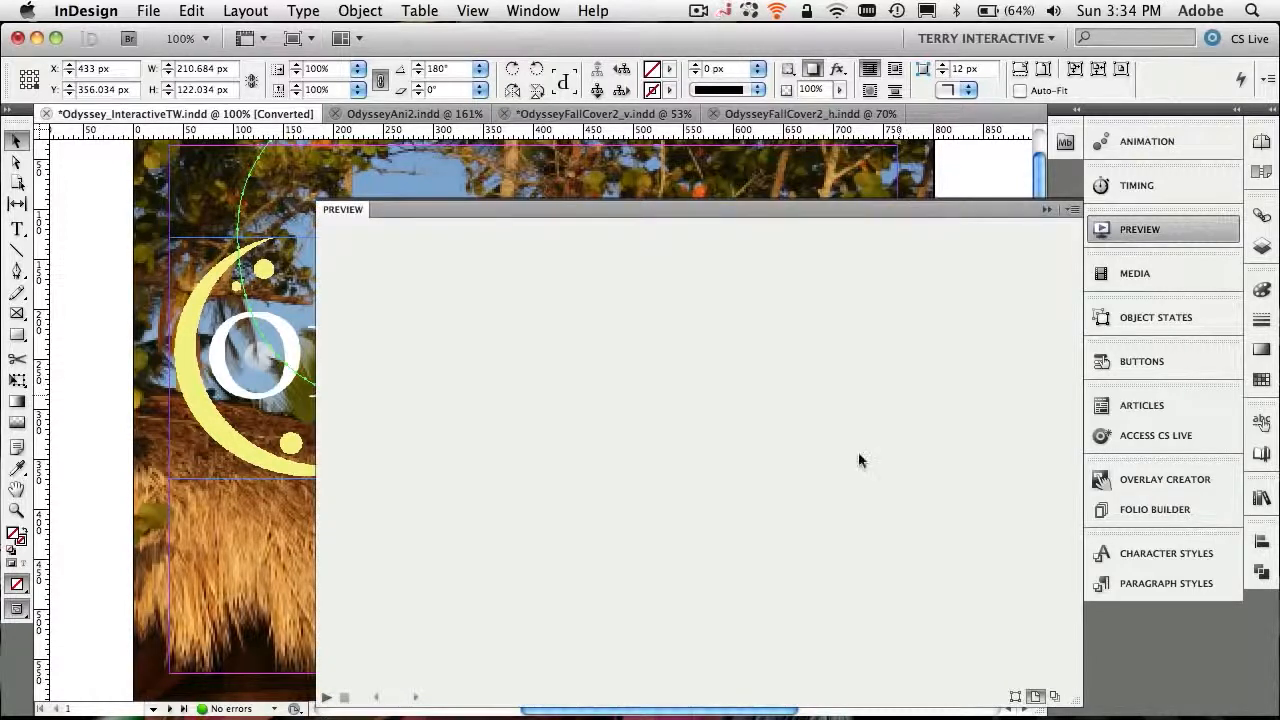
{"action": "left_click", "coordinate": [325, 698]}
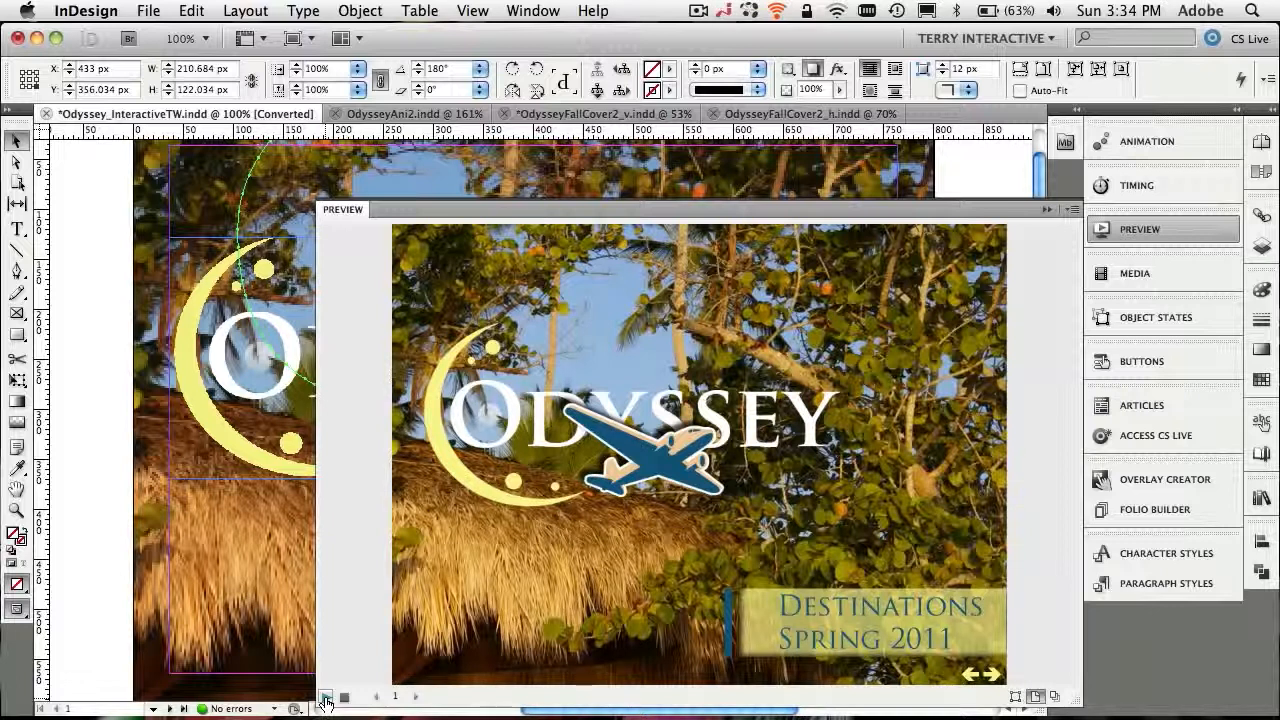
{"action": "left_click", "coordinate": [1046, 210]}
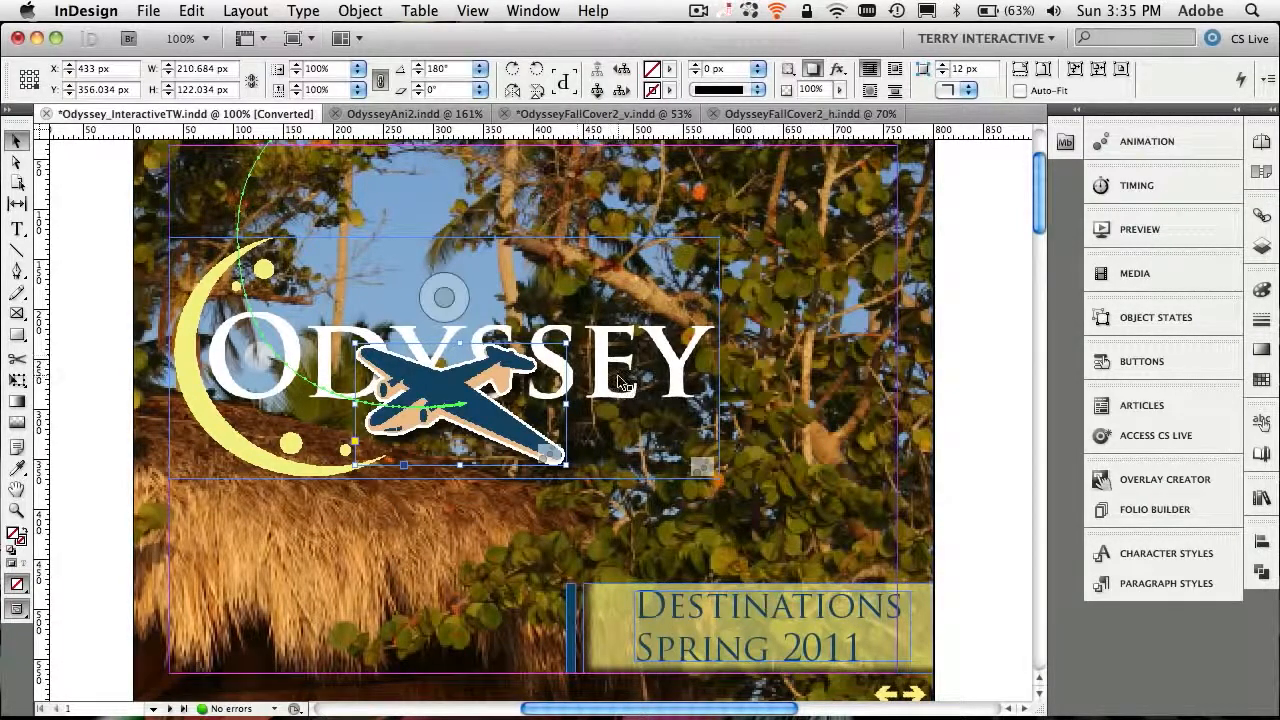
Step: Copy the Odyssey logo from the cover page and switch to the OdysseyAni2.indd document
{"action": "left_click", "coordinate": [706, 466]}
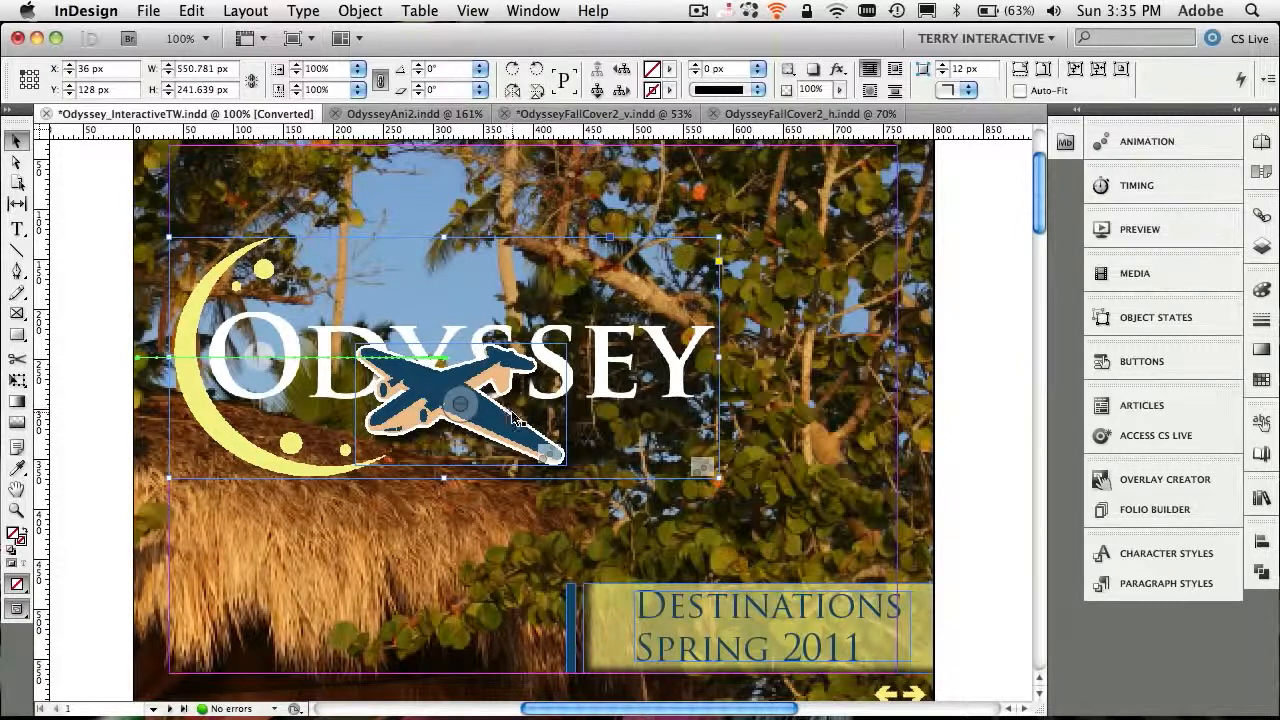
{"action": "left_click", "coordinate": [193, 11]}
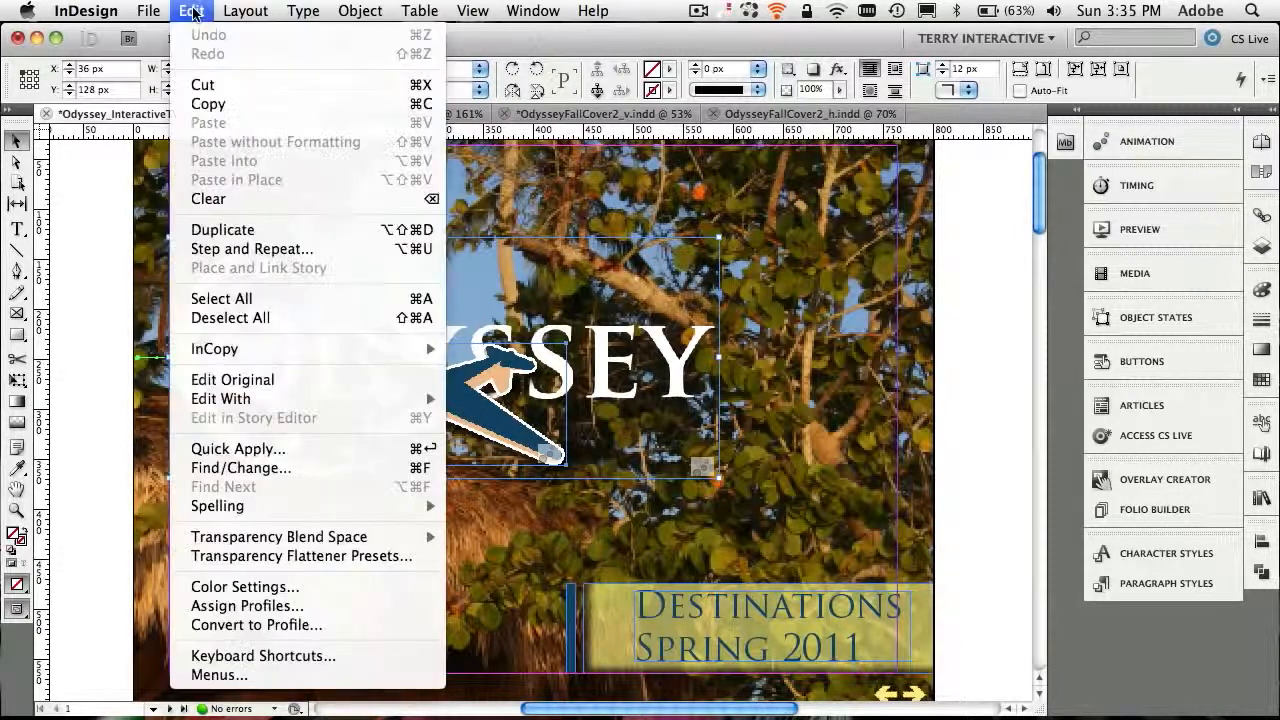
{"action": "left_click", "coordinate": [207, 104]}
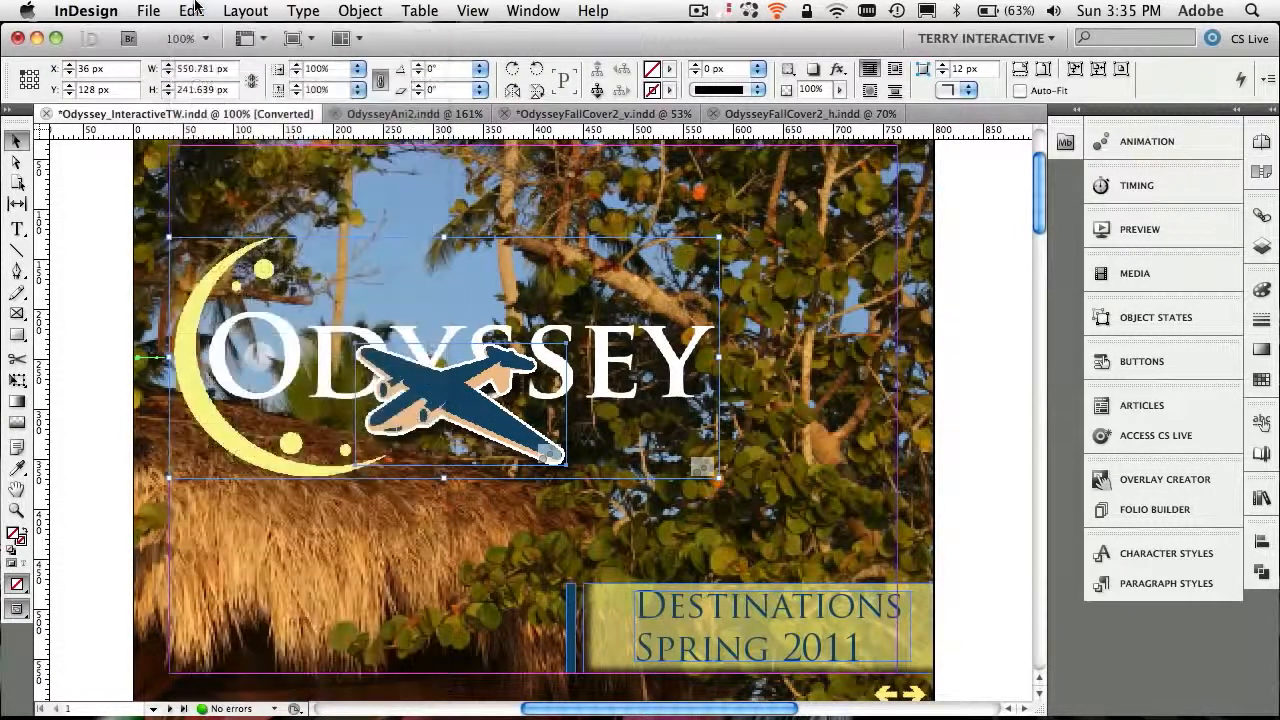
{"action": "left_click", "coordinate": [365, 115]}
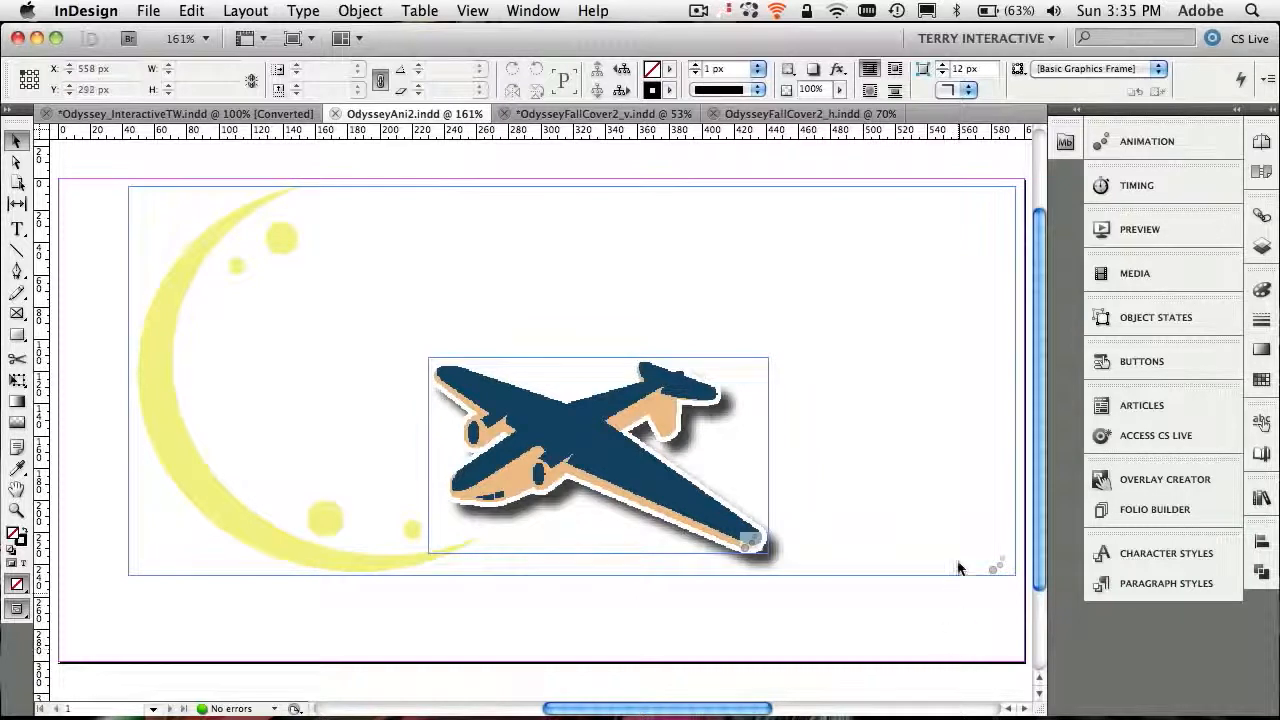
{"action": "key", "text": "super+v"}
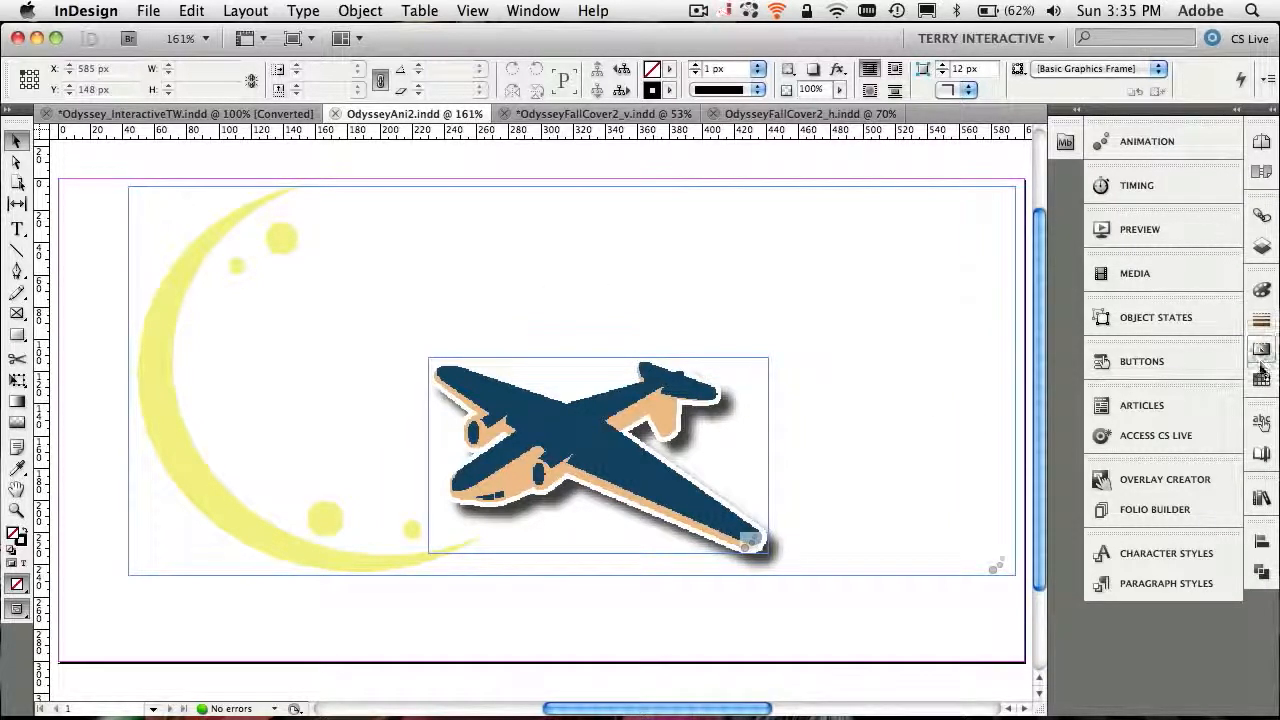
Step: Preview the Paper swatch with 53% cyan behind the white logo lettering, and cancel the colour change
{"action": "left_click", "coordinate": [1260, 381]}
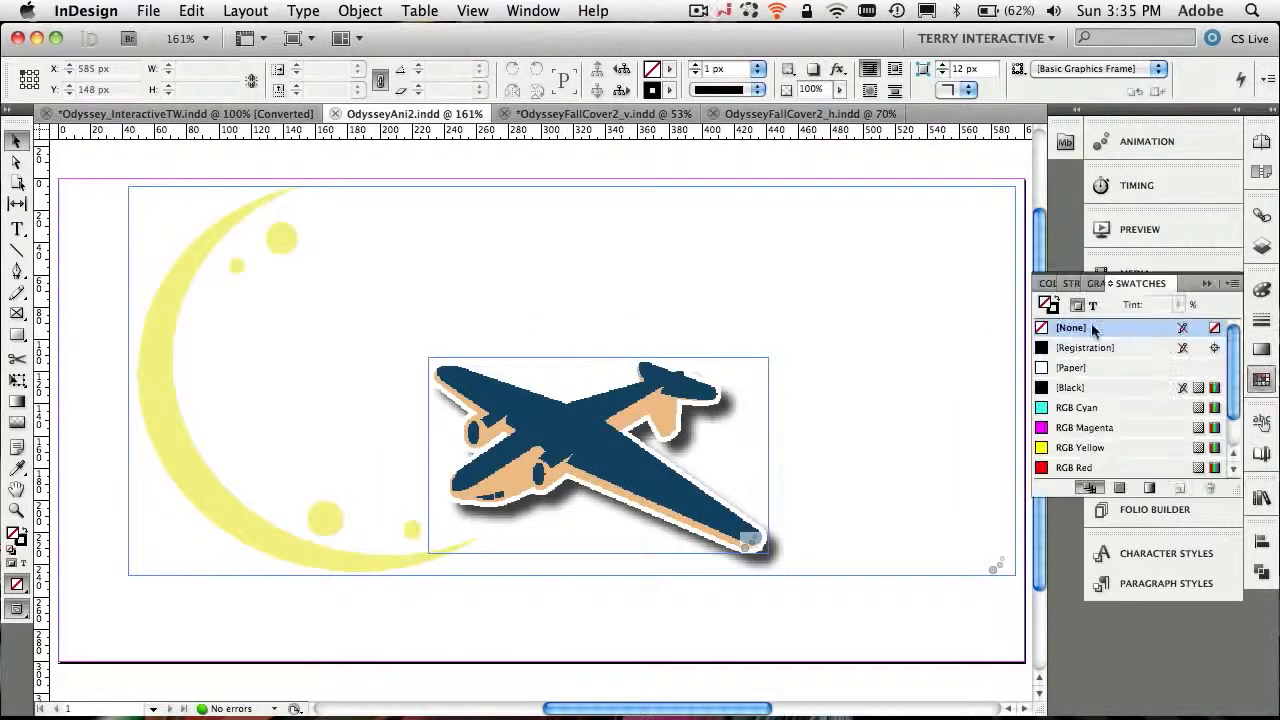
{"action": "left_click", "coordinate": [1050, 368]}
{"action": "double_click", "coordinate": [1044, 372]}
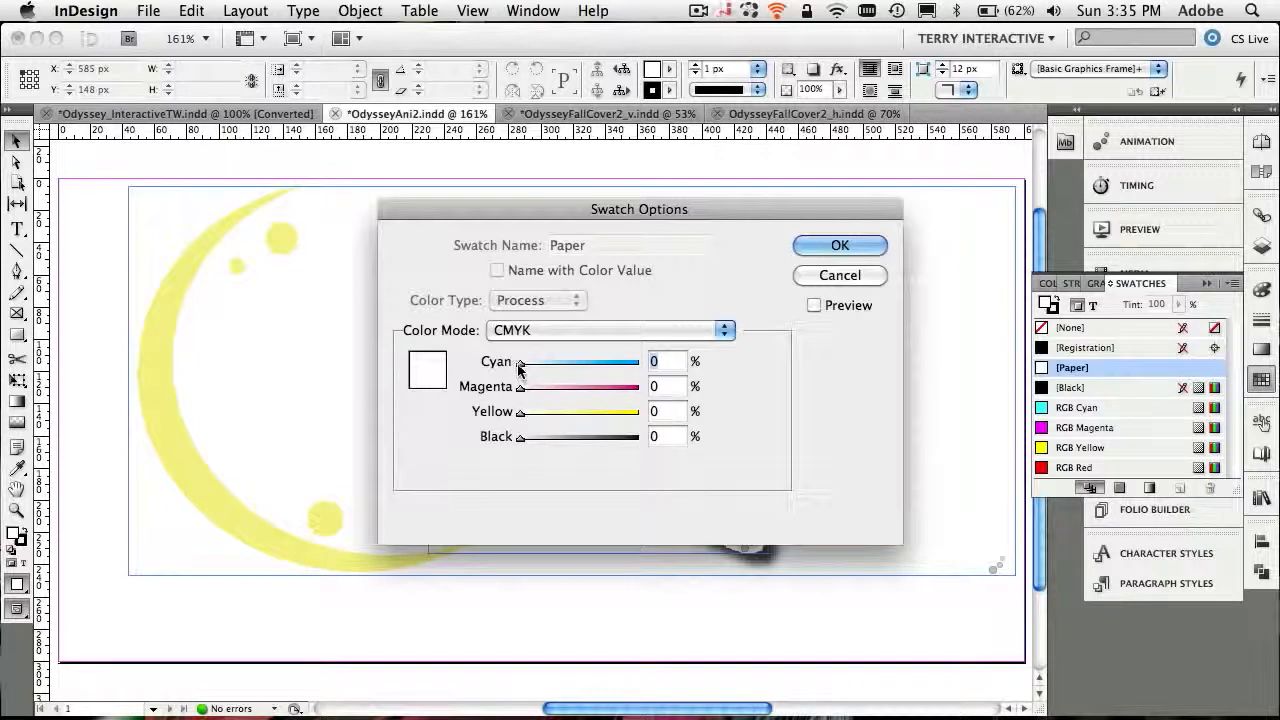
{"action": "left_click_drag", "start_coordinate": [514, 363], "coordinate": [584, 366]}
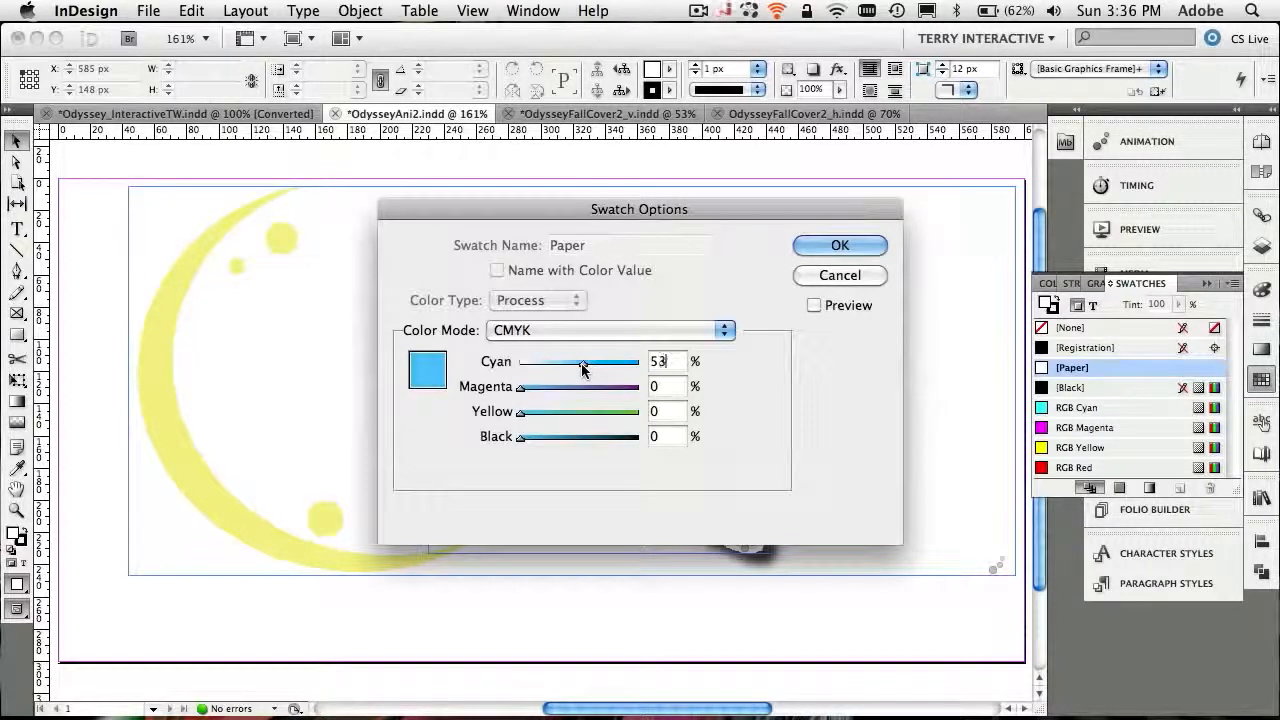
{"action": "left_click", "coordinate": [813, 305]}
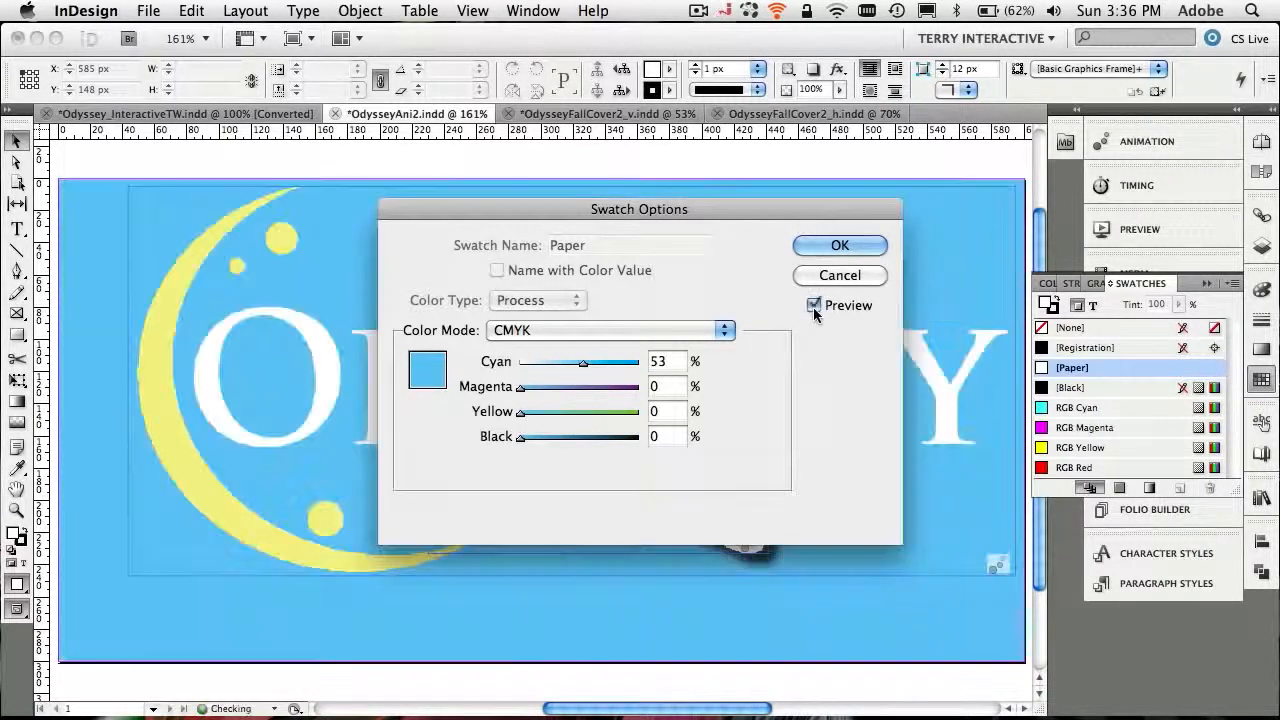
{"action": "left_click_drag", "start_coordinate": [737, 207], "coordinate": [843, 128]}
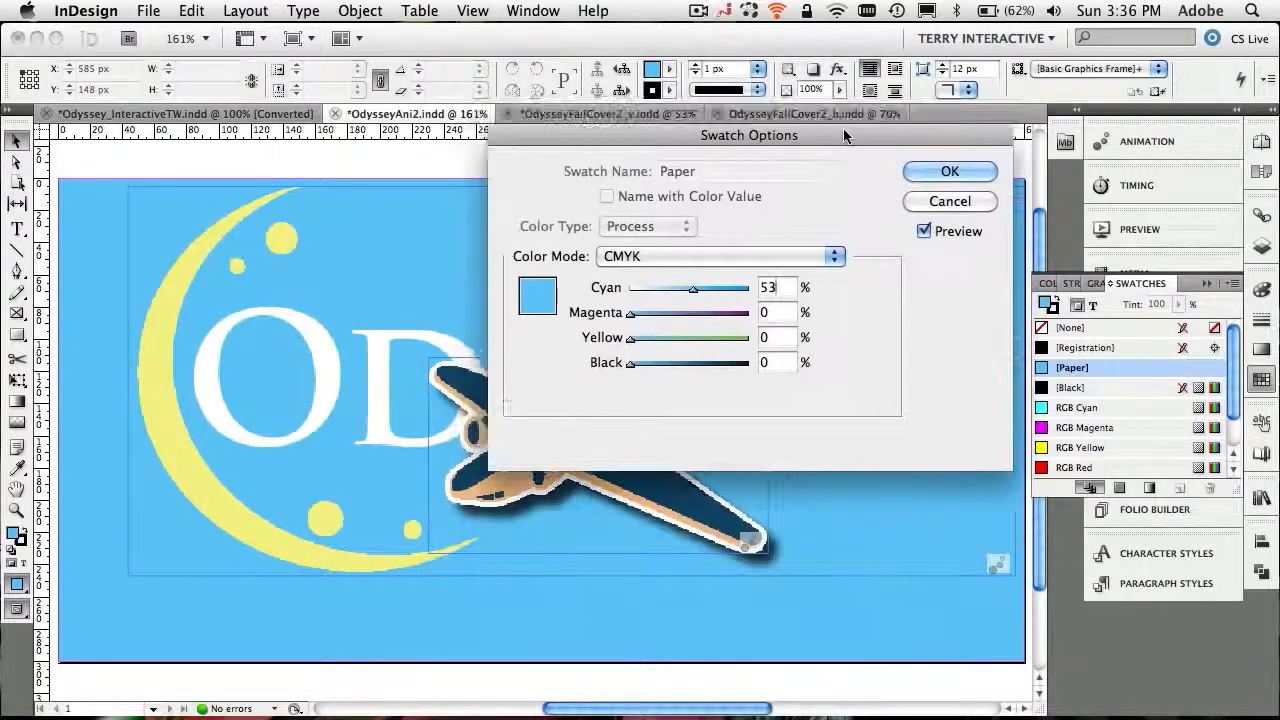
{"action": "left_click", "coordinate": [934, 206]}
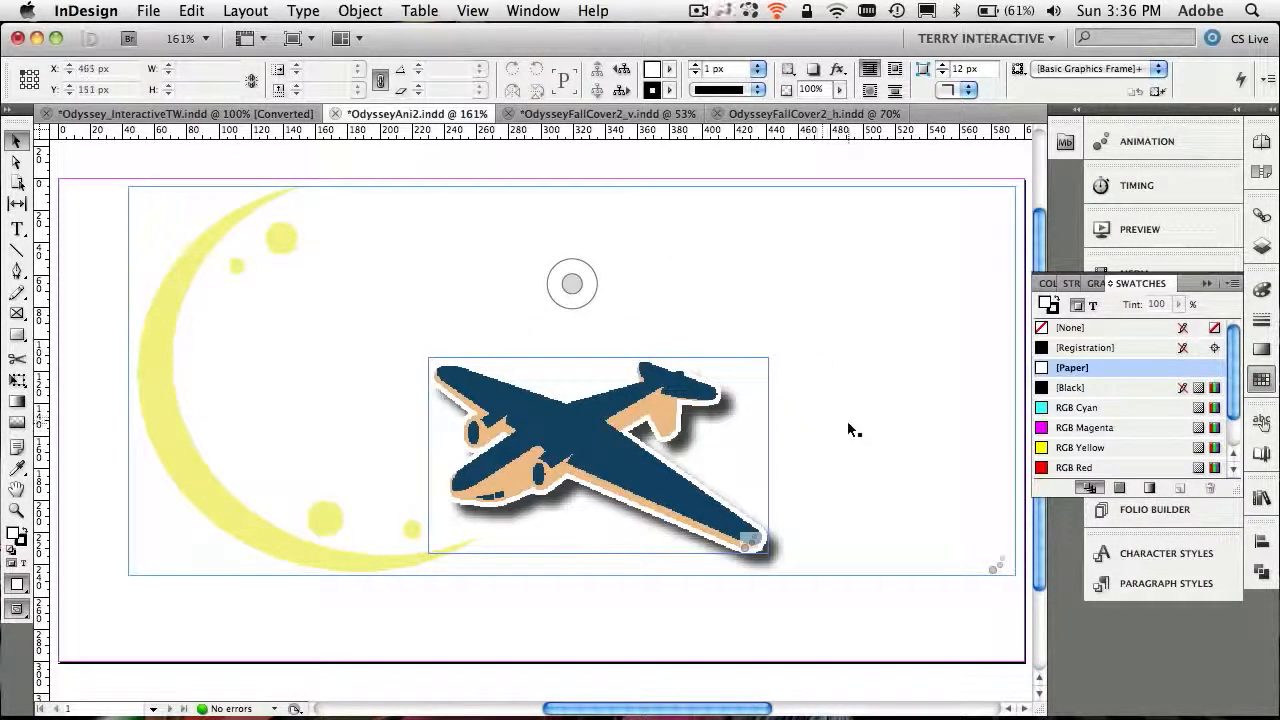
{"action": "left_click", "coordinate": [1207, 287]}
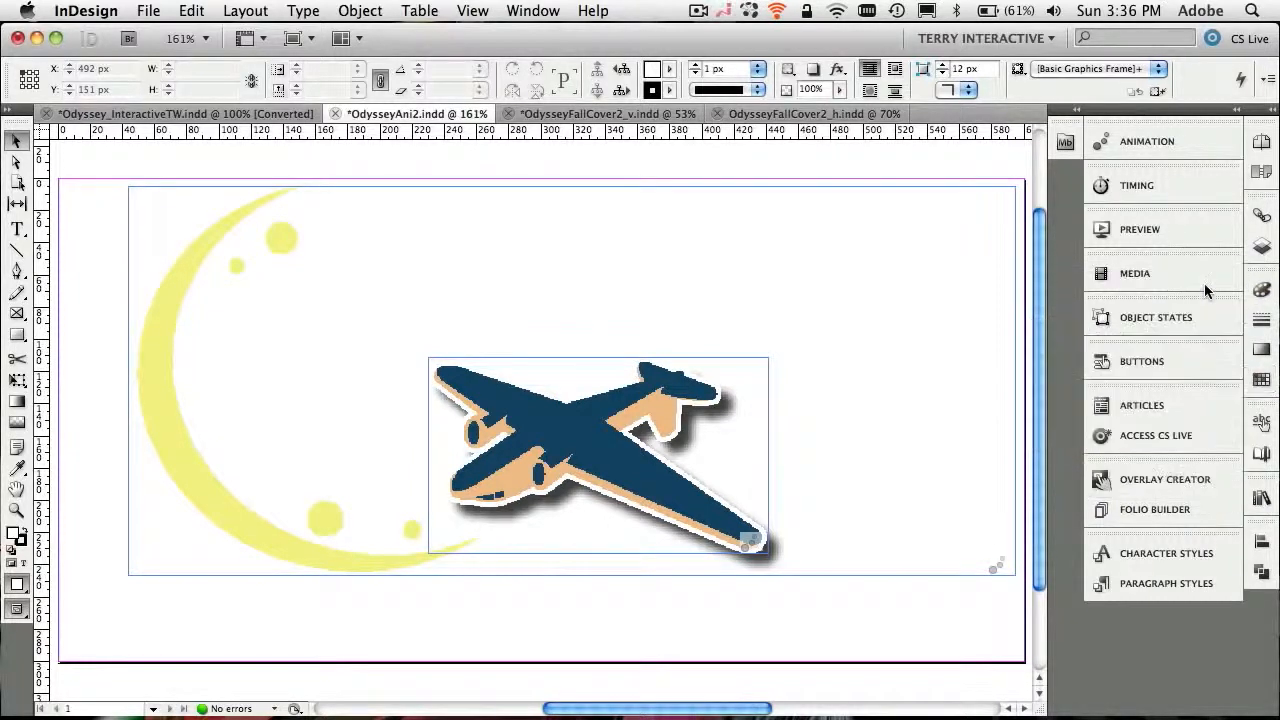
Step: Check the page-load timing of the writing and airplane items, and play the animation in a preview
{"action": "left_click", "coordinate": [1102, 187]}
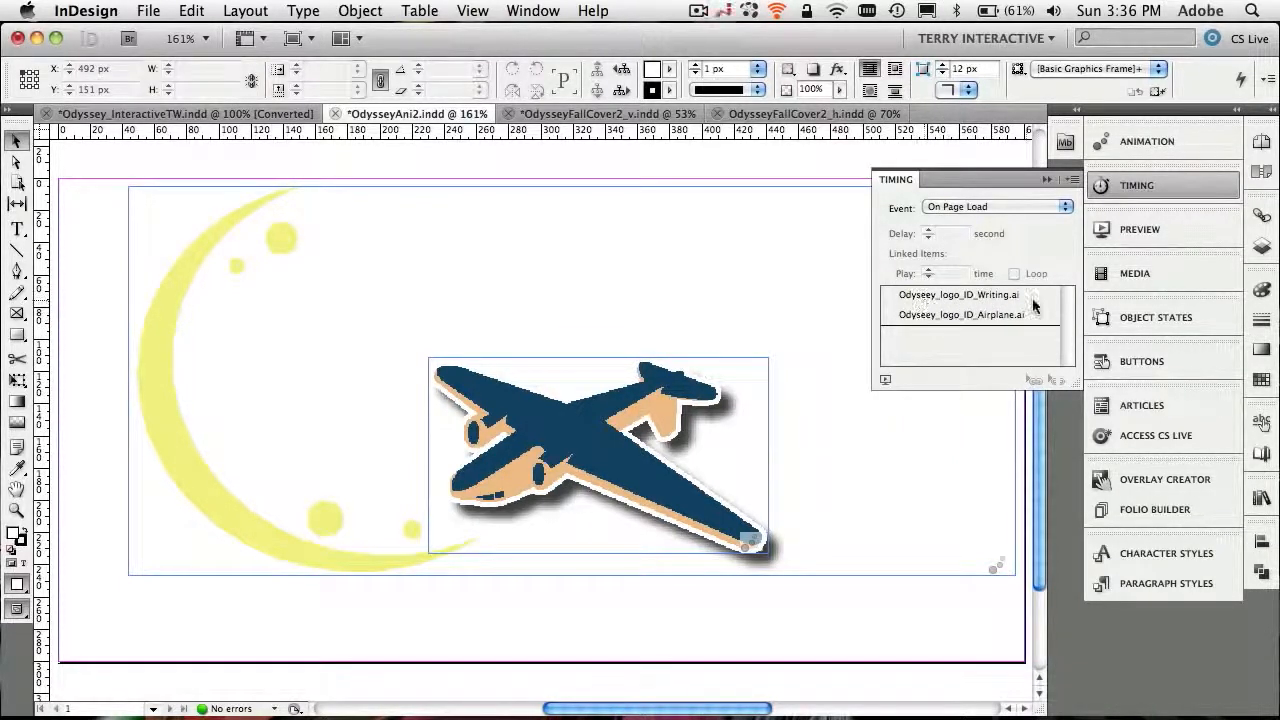
{"action": "left_click", "coordinate": [885, 379]}
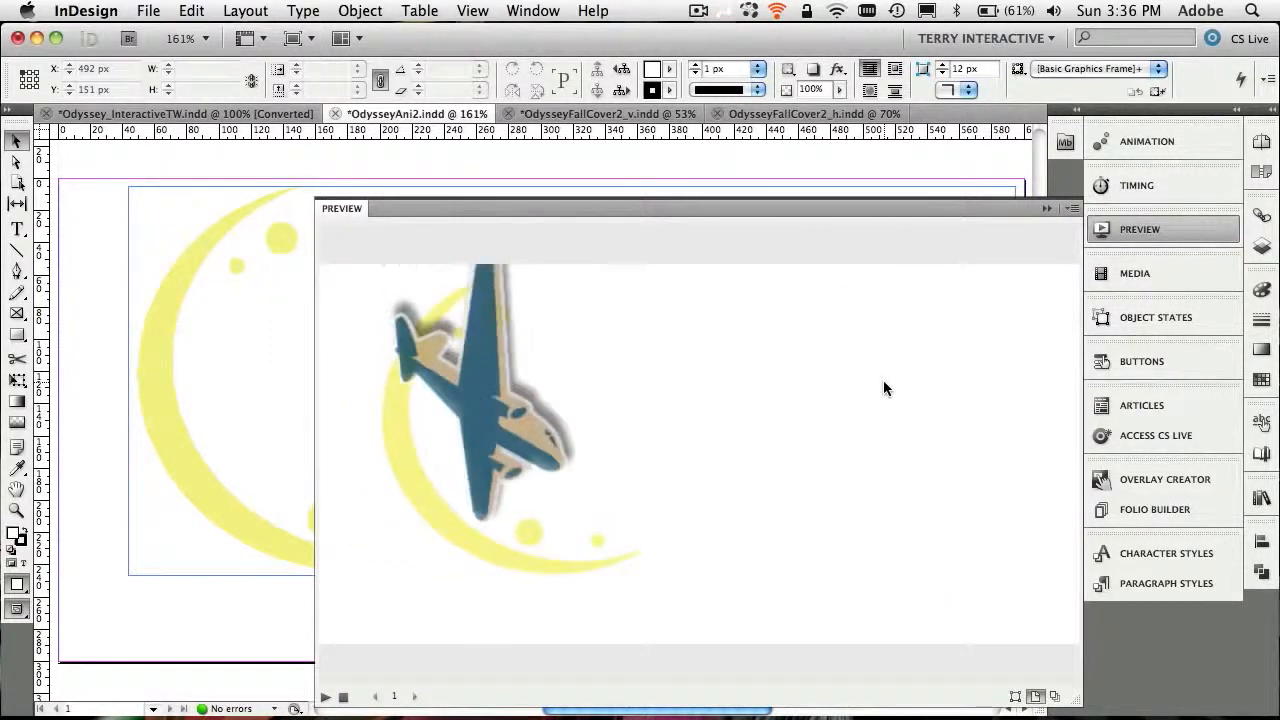
{"action": "left_click", "coordinate": [1047, 208]}
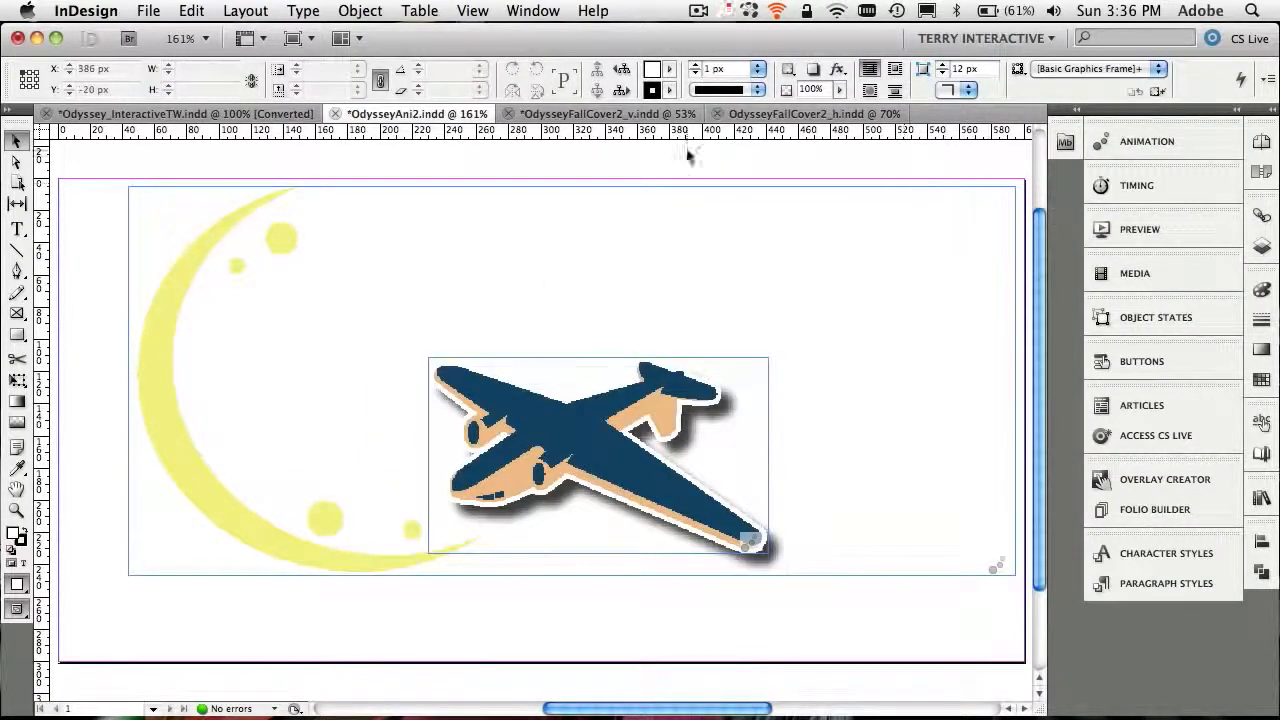
Step: Export the document in Flash CS5 Professional (FLA) format as OdysseyAniCSP.fla, accepting the default export options
{"action": "left_click", "coordinate": [149, 10]}
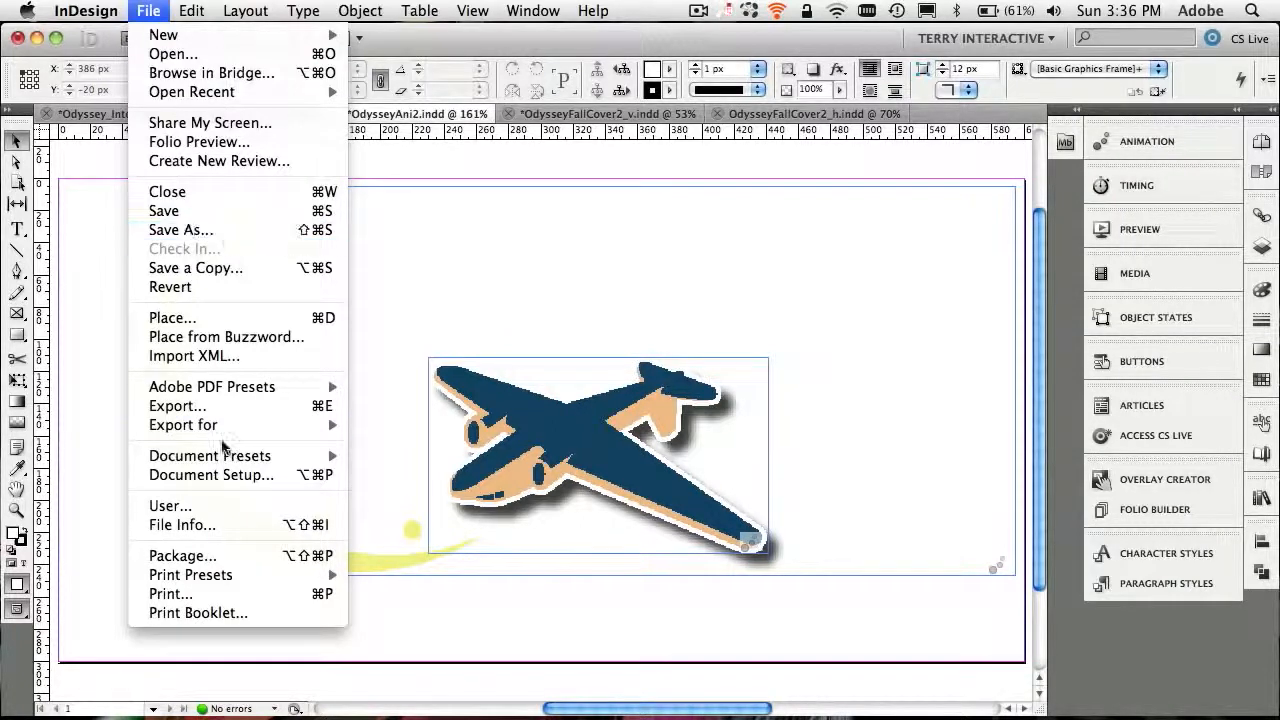
{"action": "left_click", "coordinate": [743, 342]}
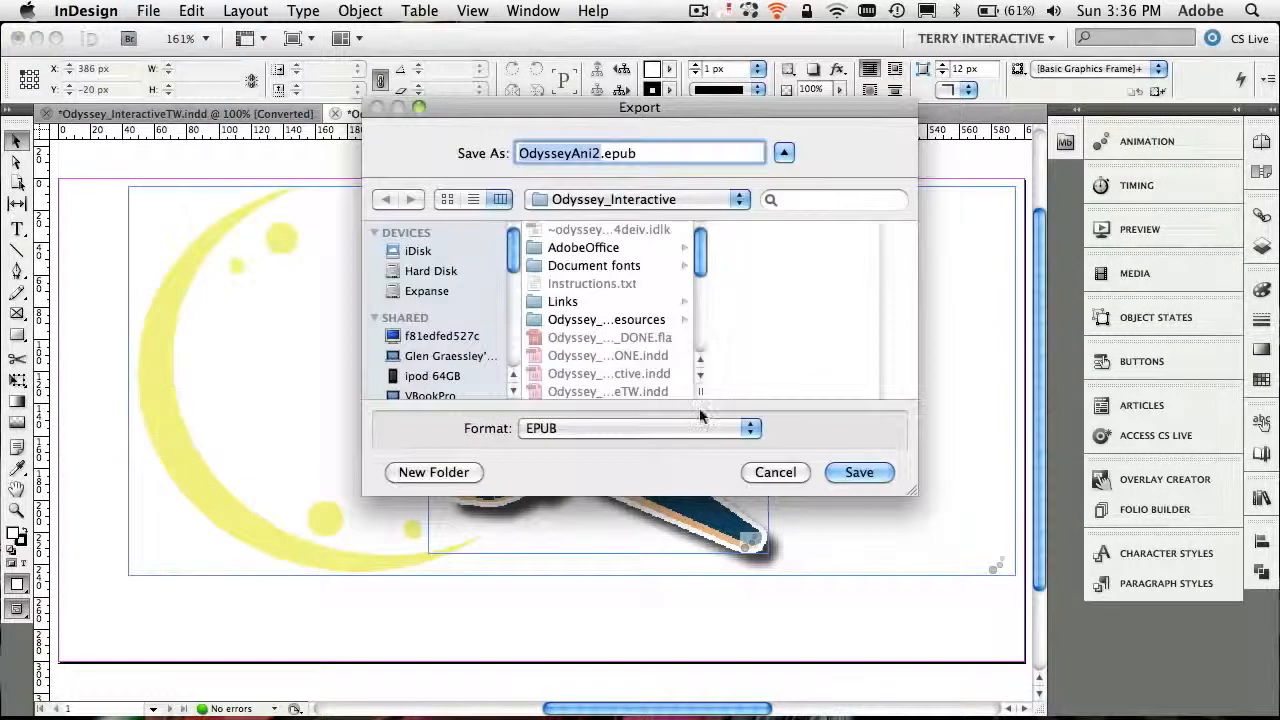
{"action": "left_click", "coordinate": [686, 430]}
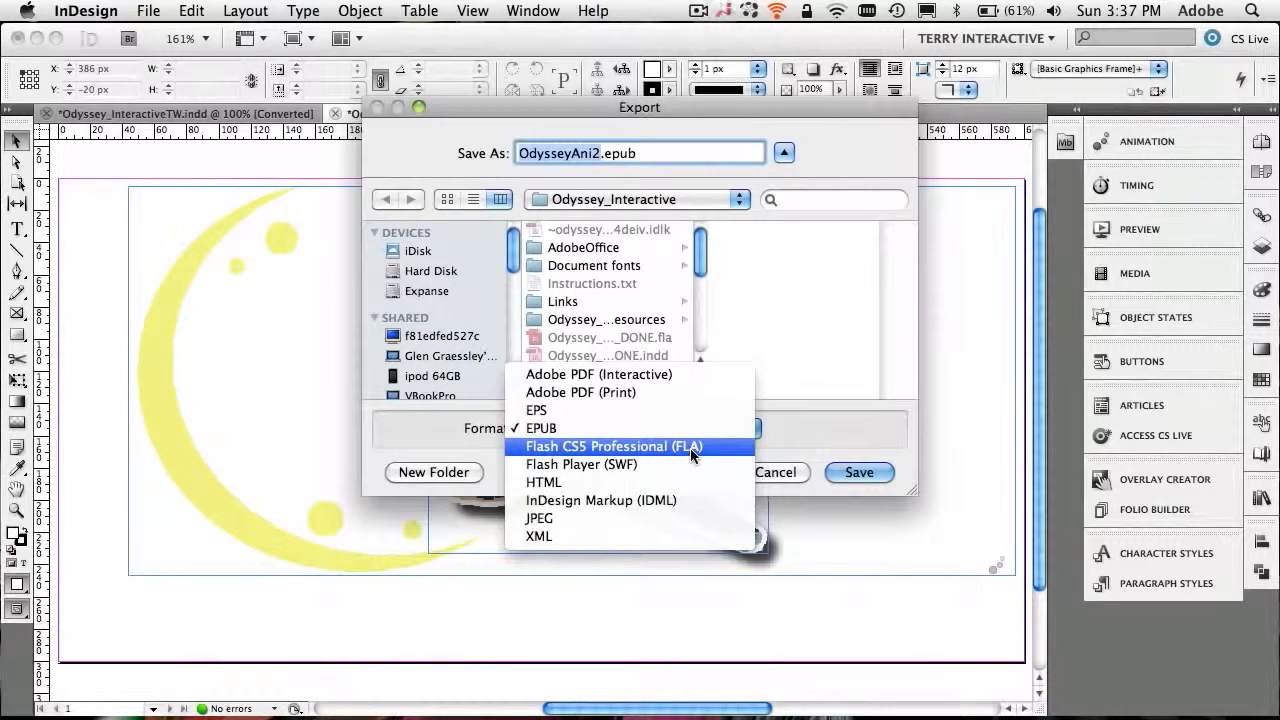
{"action": "left_click", "coordinate": [690, 448]}
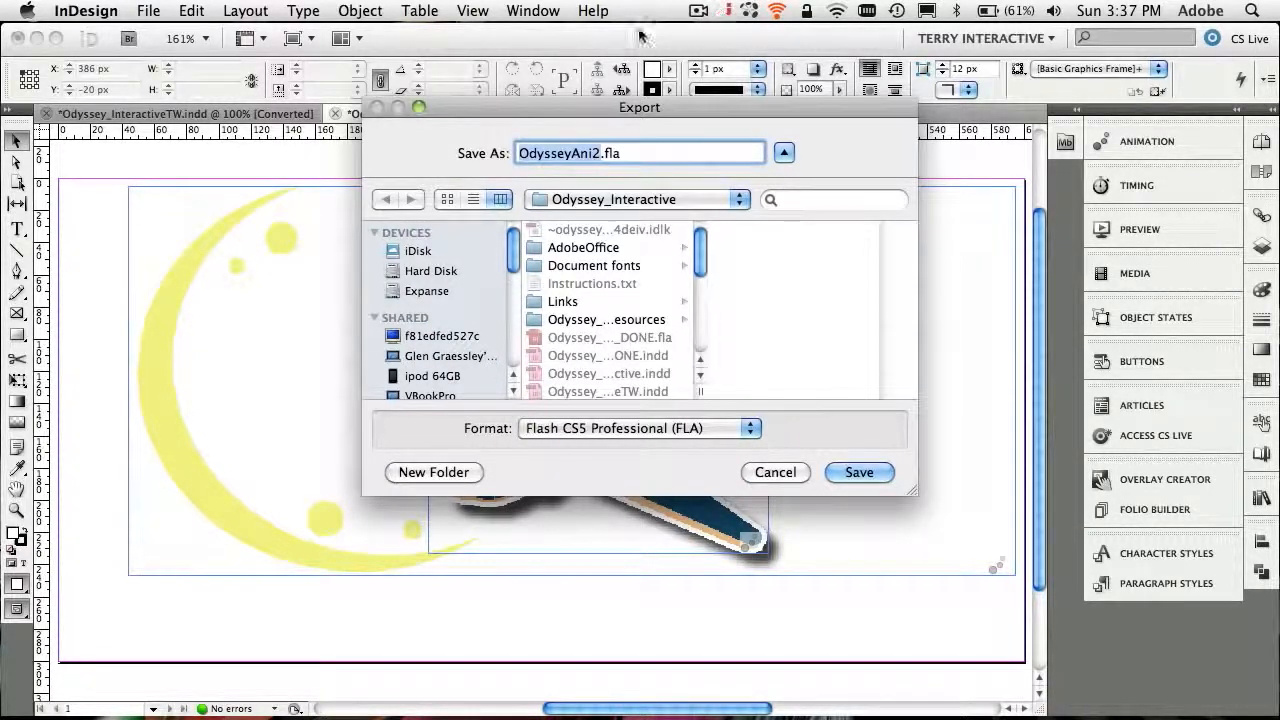
{"action": "left_click", "coordinate": [597, 157]}
{"action": "key", "text": "BackSpace"}
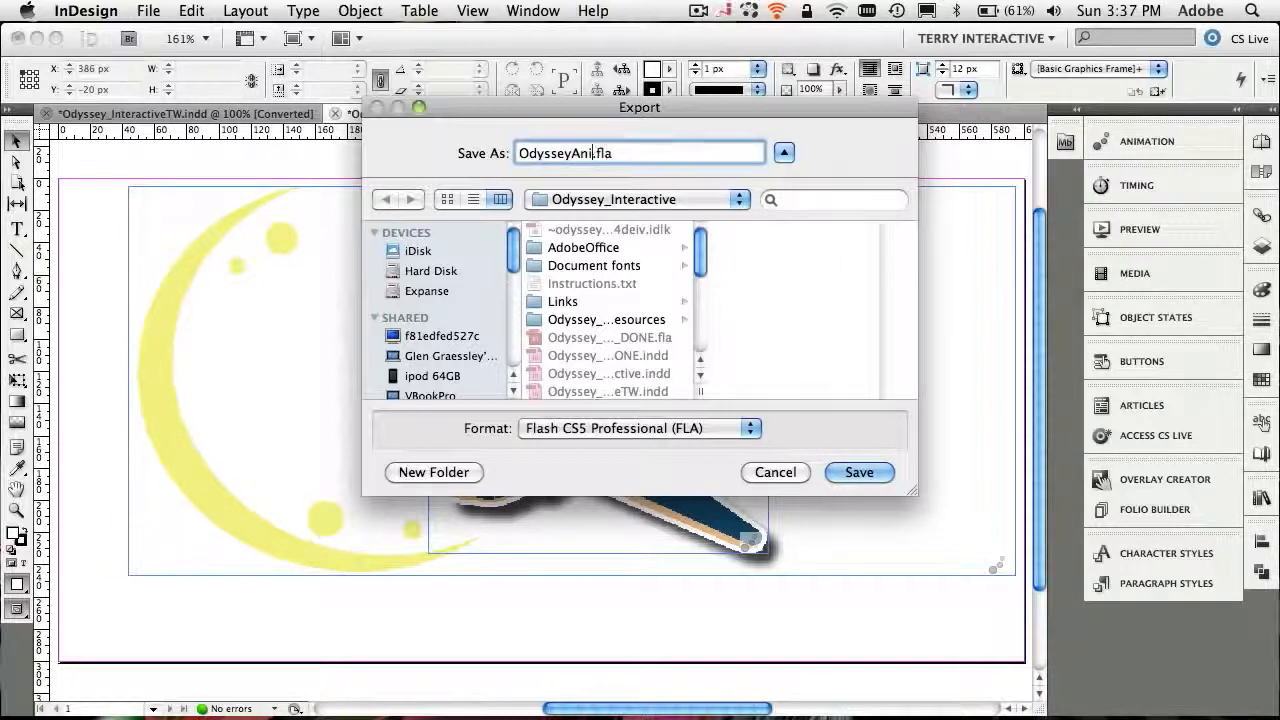
{"action": "type", "text": "CSP"}
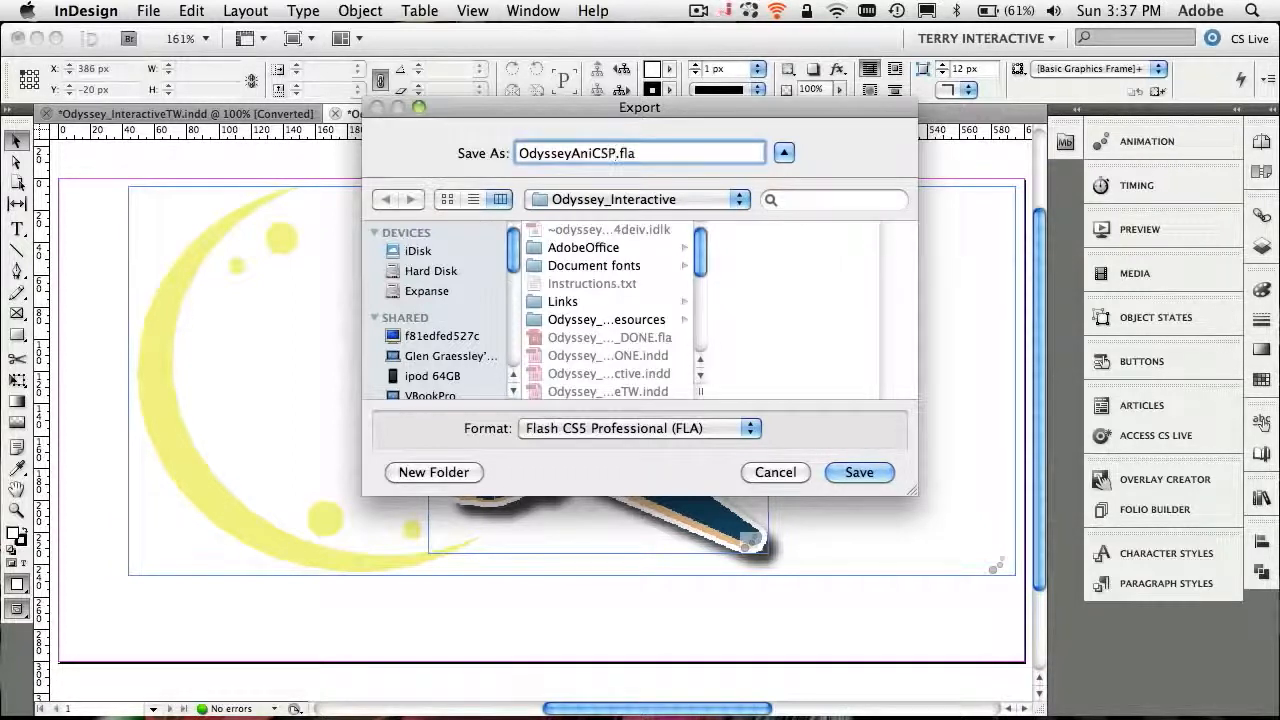
{"action": "left_click", "coordinate": [858, 472]}
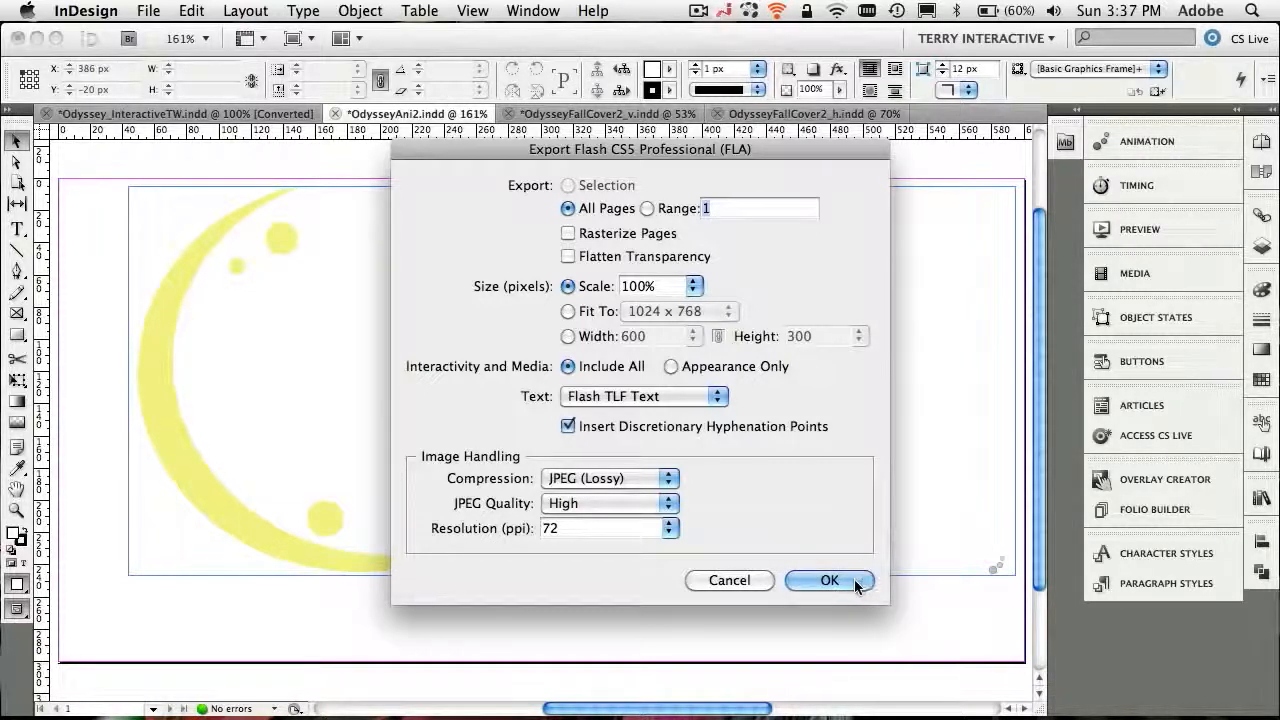
{"action": "left_click", "coordinate": [855, 582]}
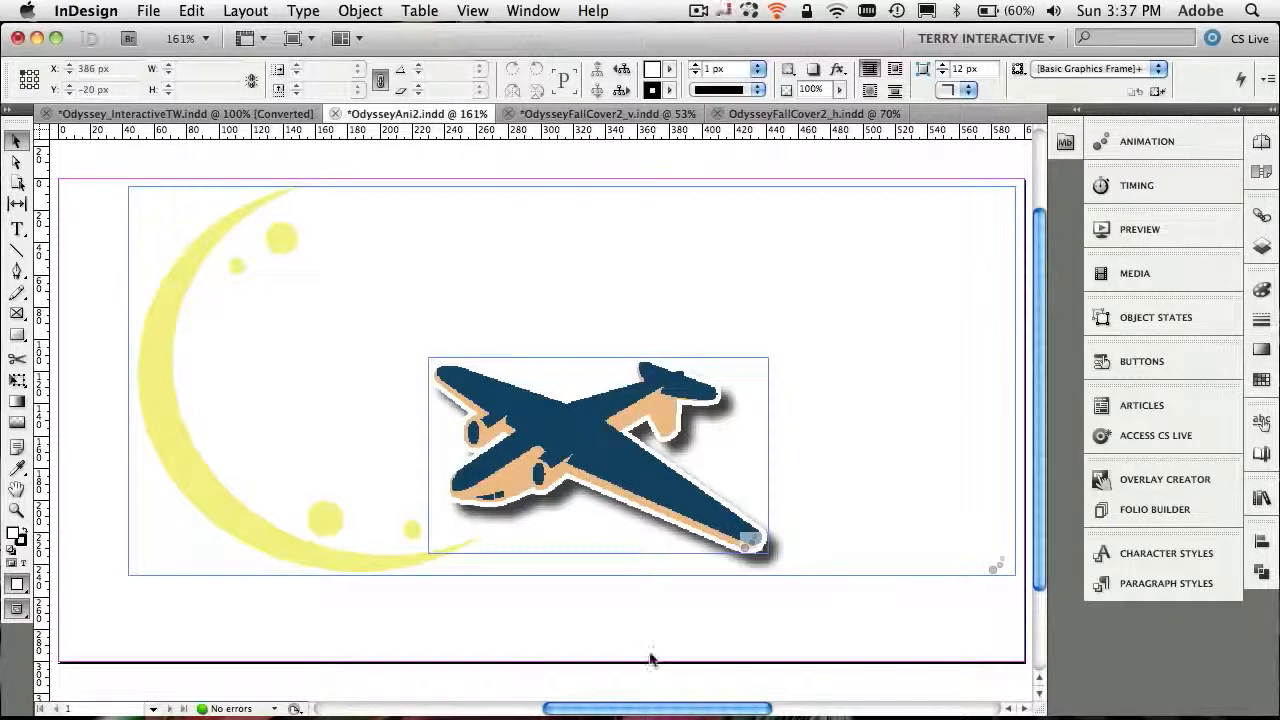
Step: Switch to Safari and open the Adobe Labs site at labs.adobe.com
{"action": "mouse_move", "coordinate": [143, 692]}
{"action": "left_click", "coordinate": [146, 703]}
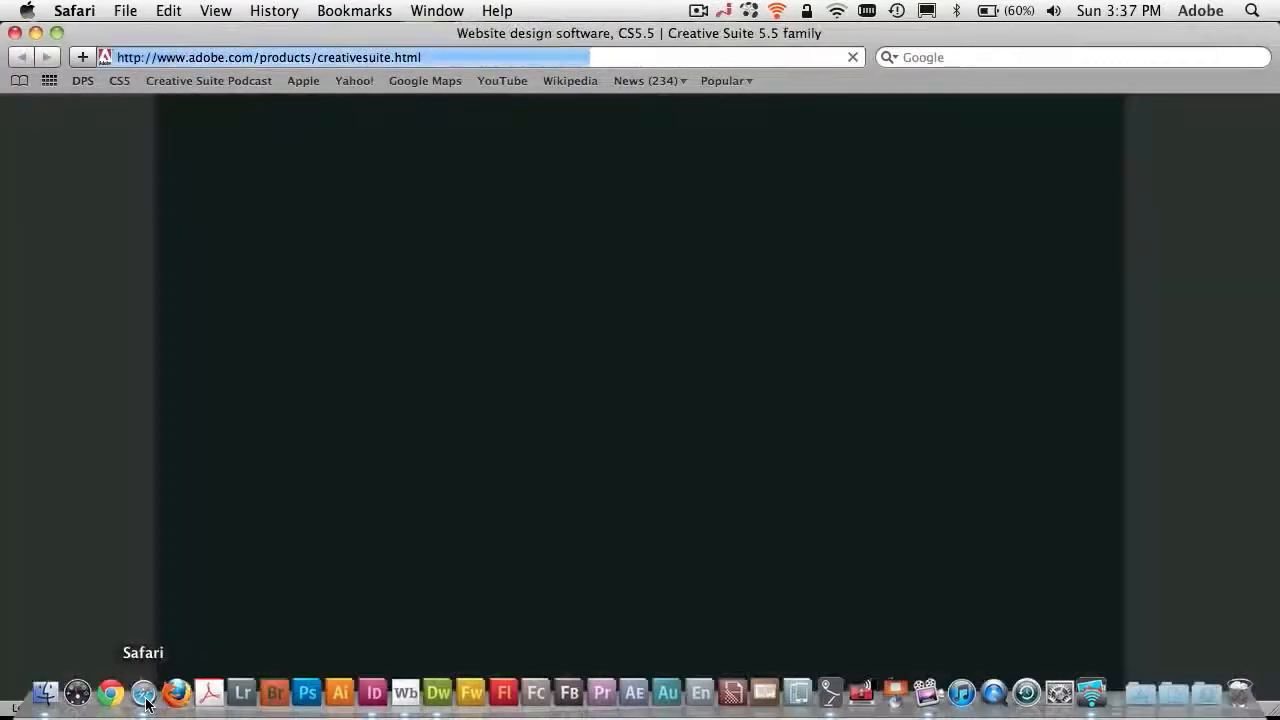
{"action": "type", "text": "labs.adobe.com/"}
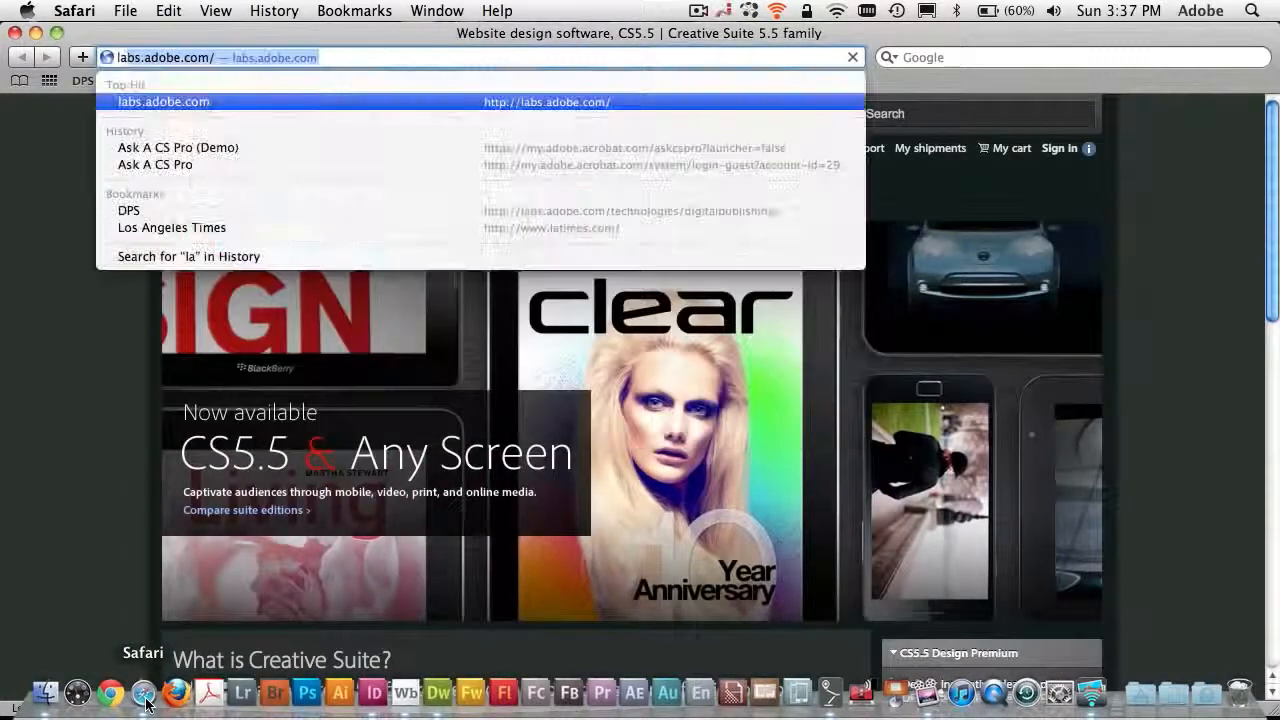
{"action": "key", "text": "Return"}
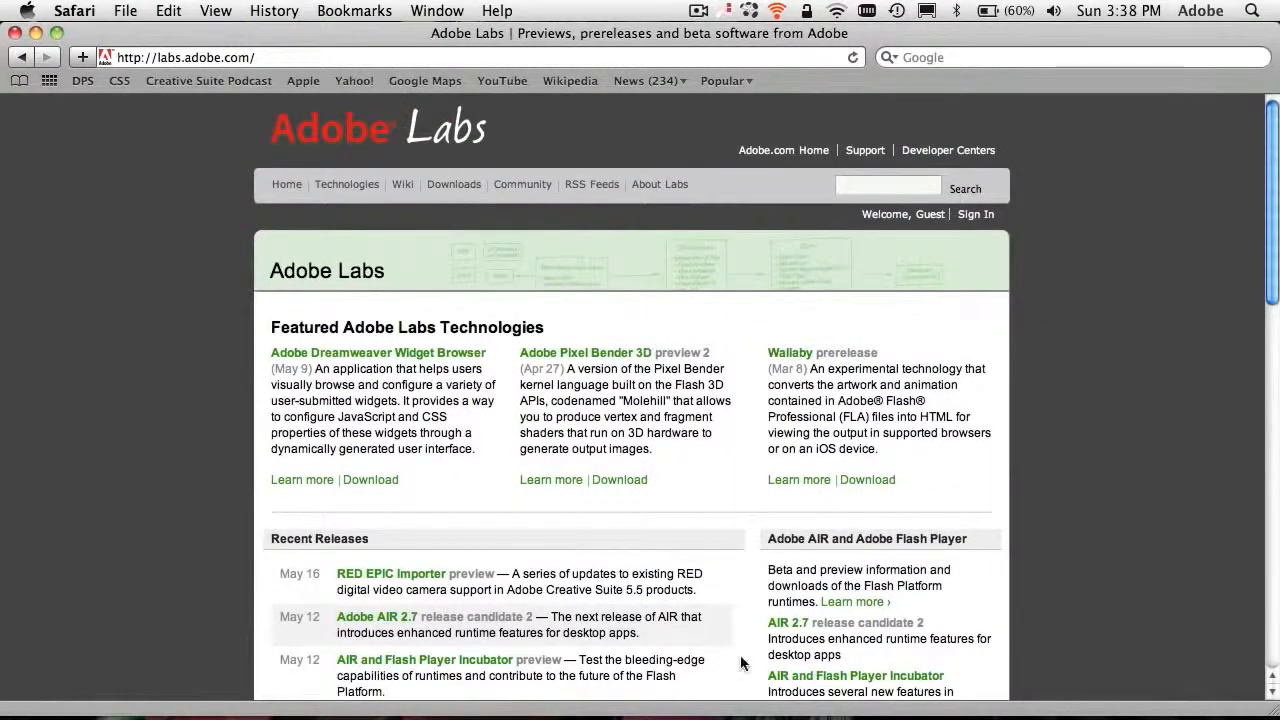
Step: Launch Wallaby Technology Preview and hide all other applications
{"action": "mouse_move", "coordinate": [667, 712]}
{"action": "left_click", "coordinate": [406, 693]}
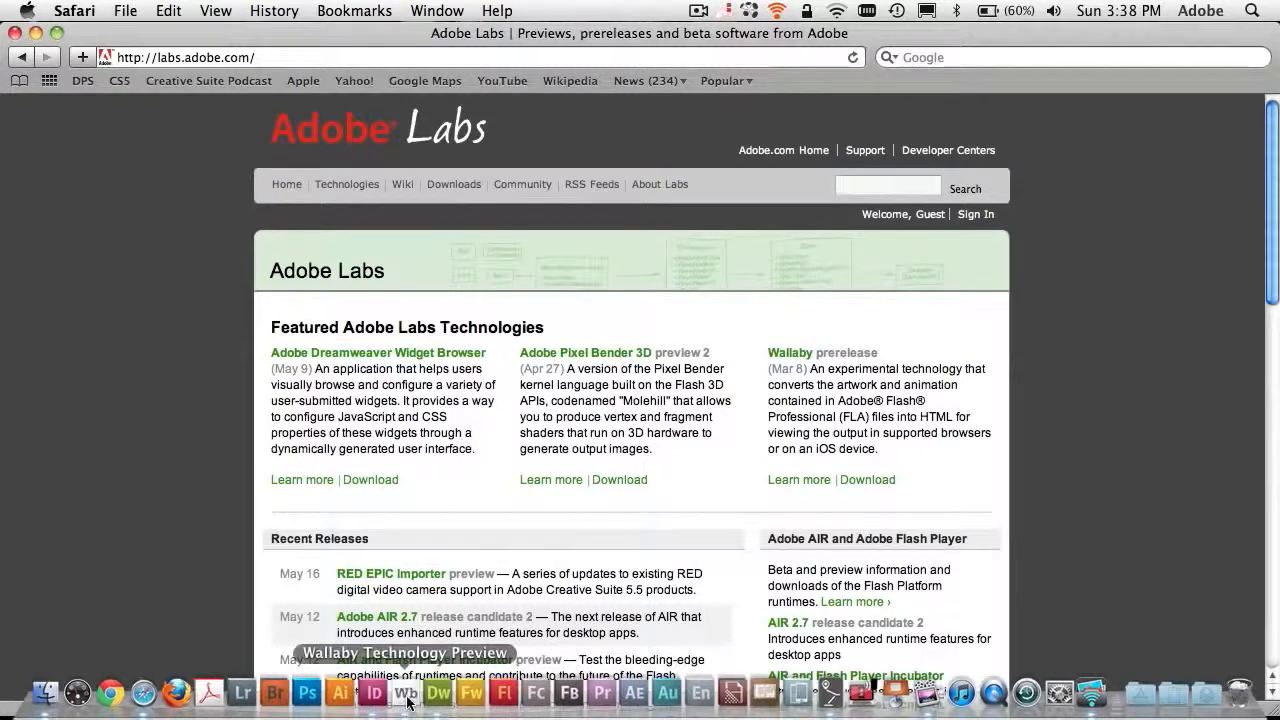
{"action": "left_click", "coordinate": [145, 5]}
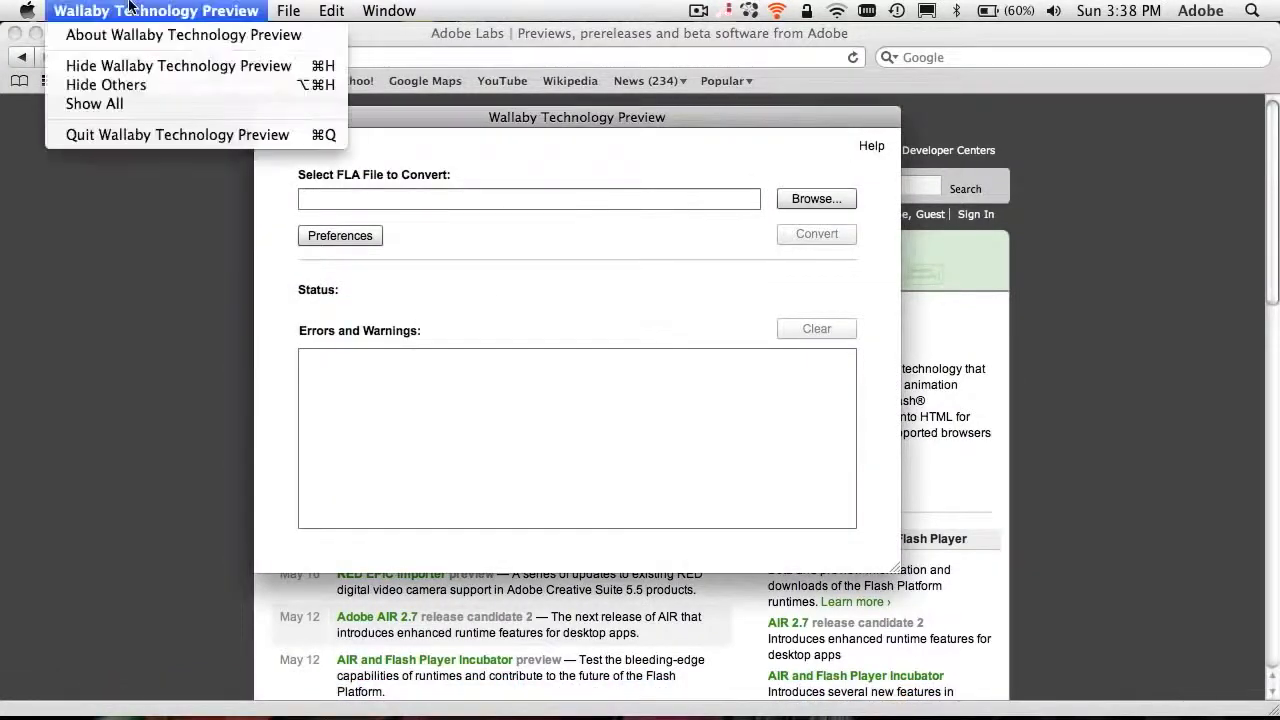
{"action": "left_click", "coordinate": [135, 86]}
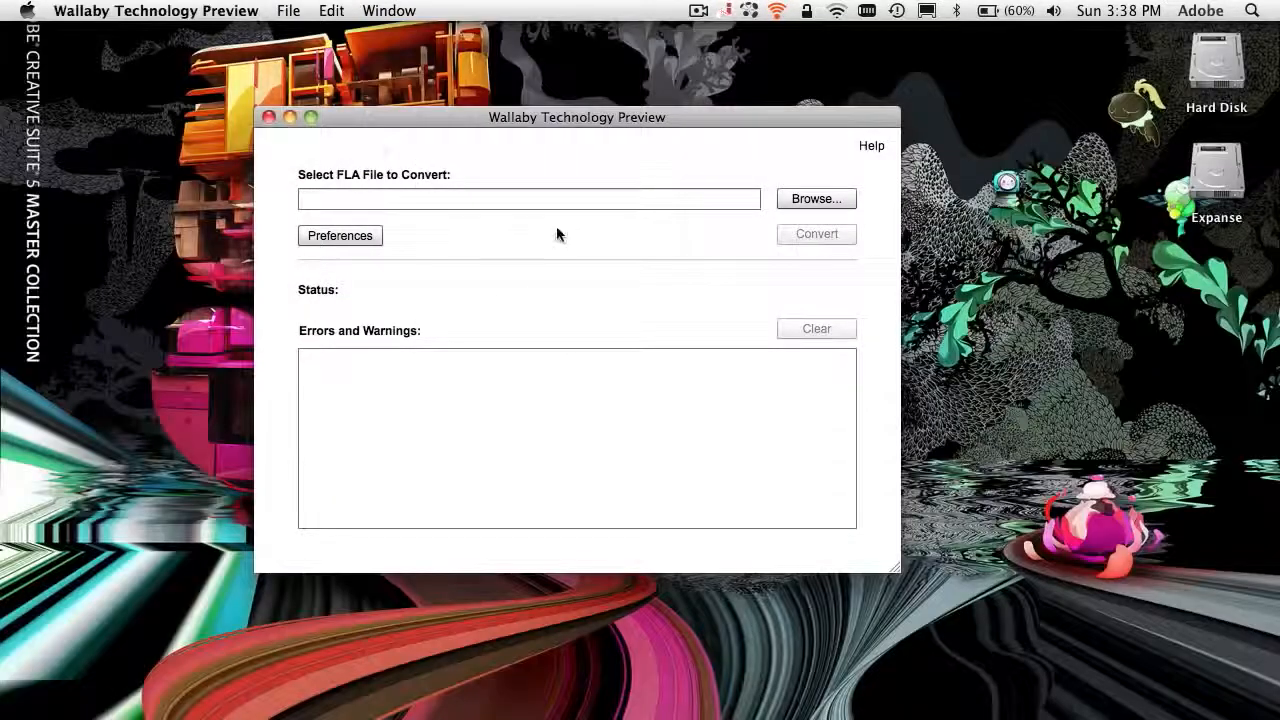
Step: Choose OdysseyAniCSP.fla from the Odyssey_Interactive folder as the FLA file to convert
{"action": "left_click", "coordinate": [845, 203]}
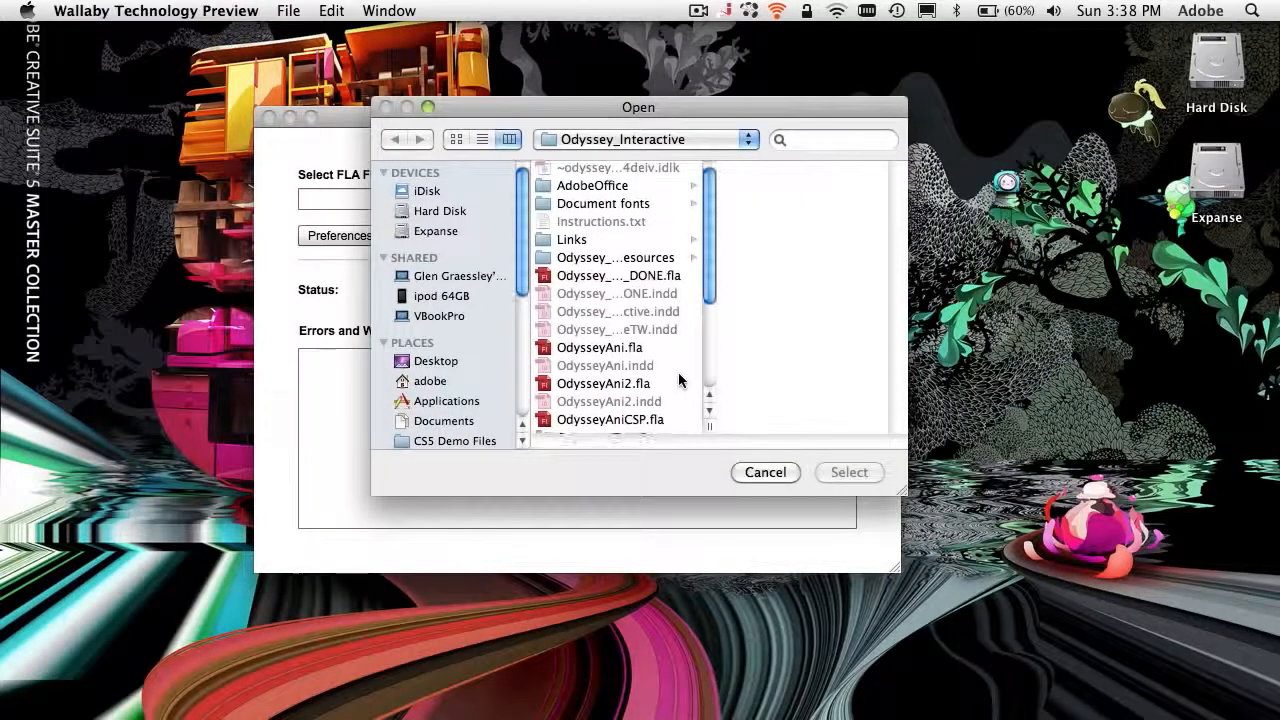
{"action": "left_click", "coordinate": [655, 421]}
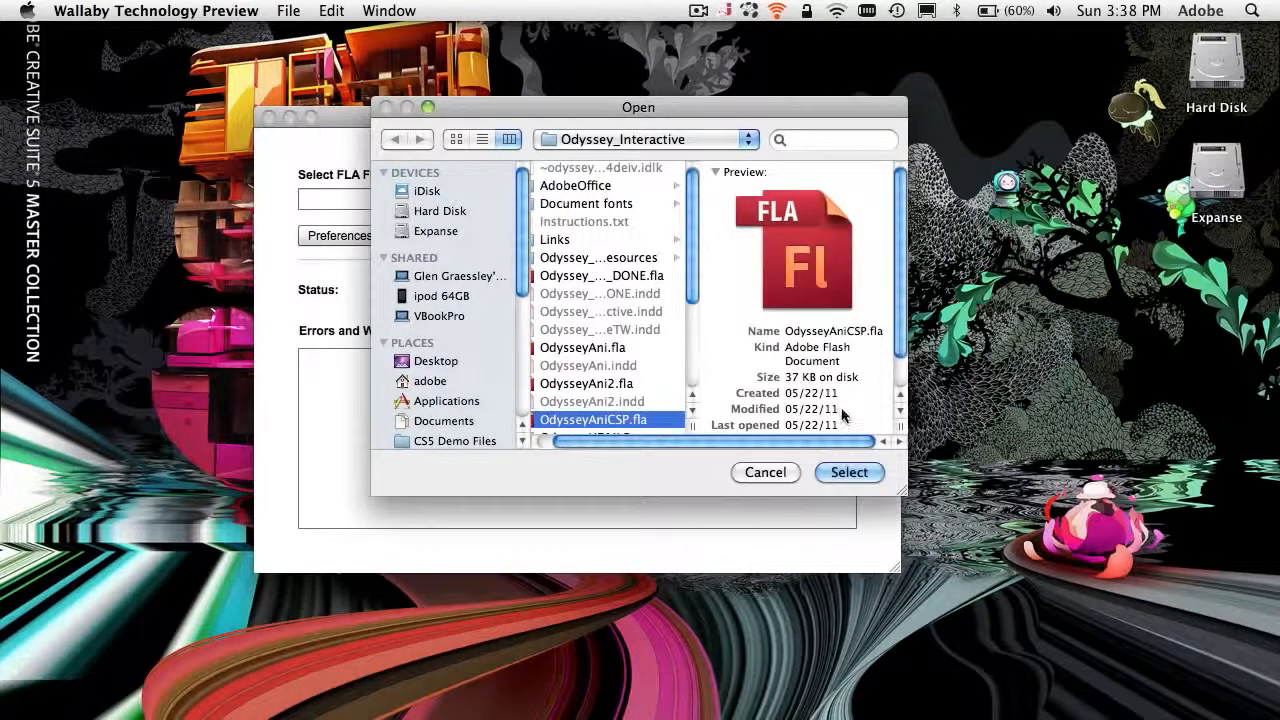
{"action": "left_click", "coordinate": [849, 472]}
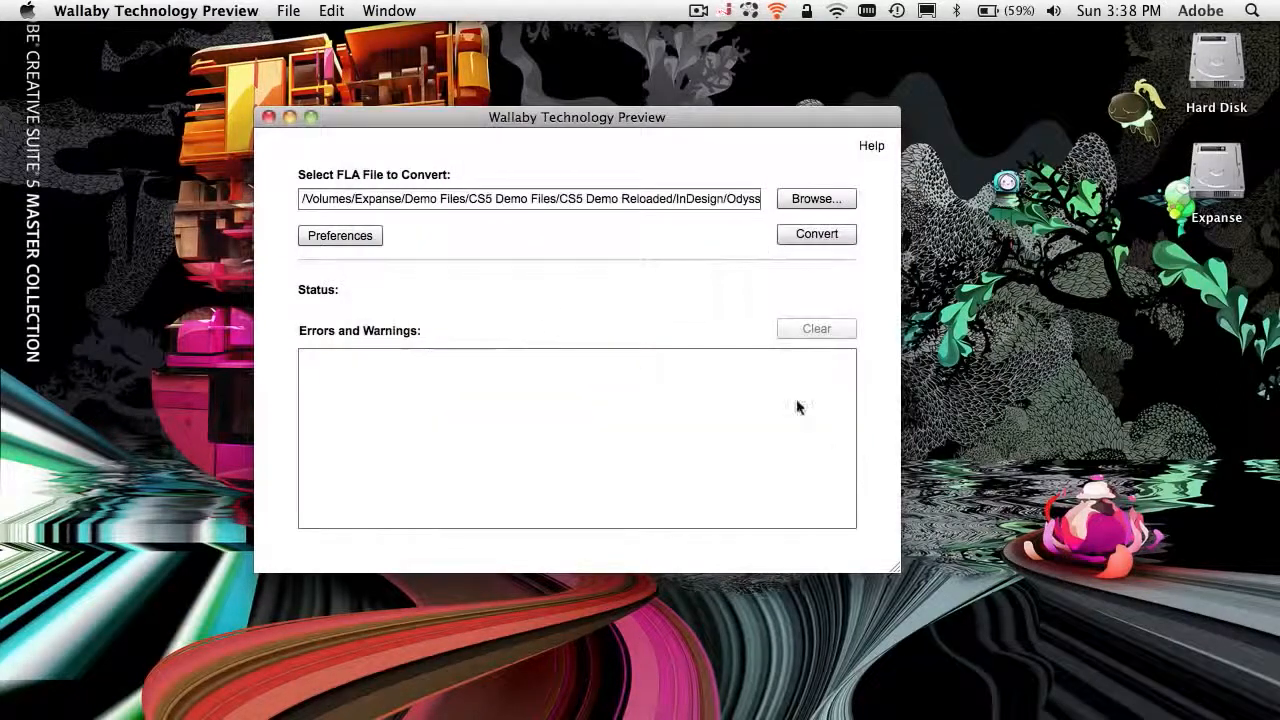
Step: Convert the FLA and save it as OdysseyAniCSP.html in a new folder named OdysseyHTML5CSP inside Odyssey_Interactive
{"action": "left_click", "coordinate": [826, 238]}
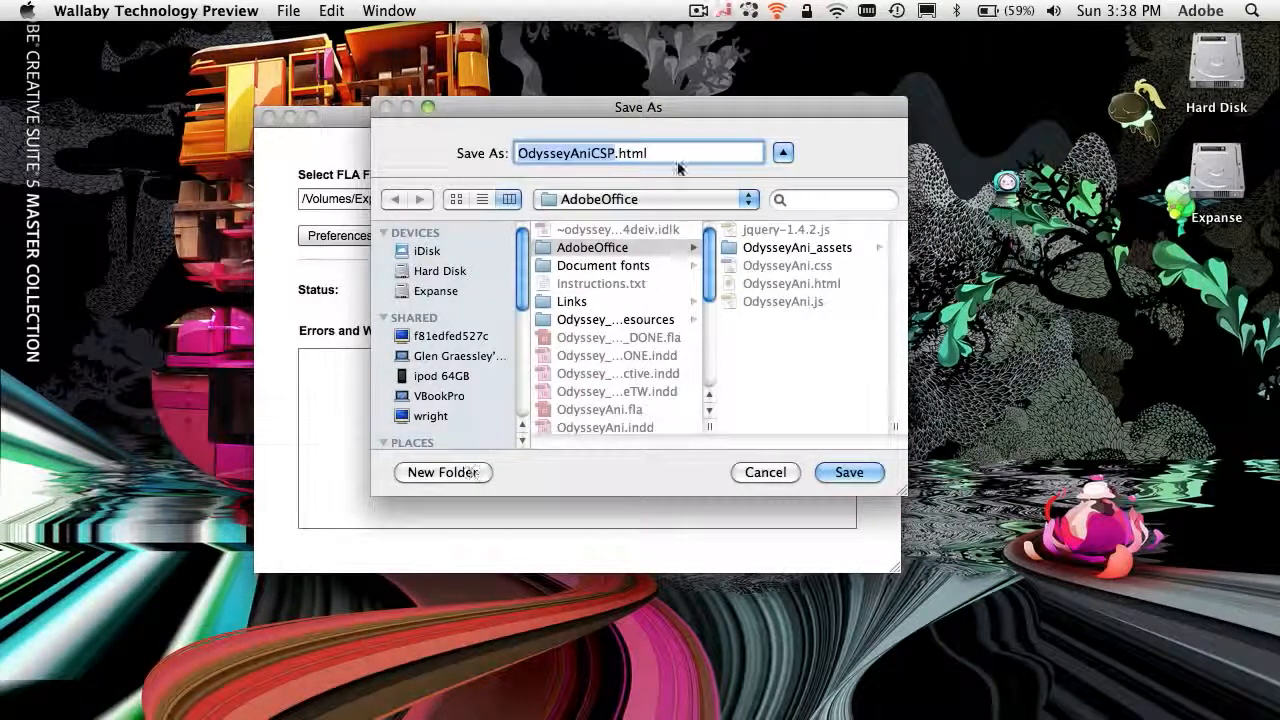
{"action": "left_click", "coordinate": [637, 200]}
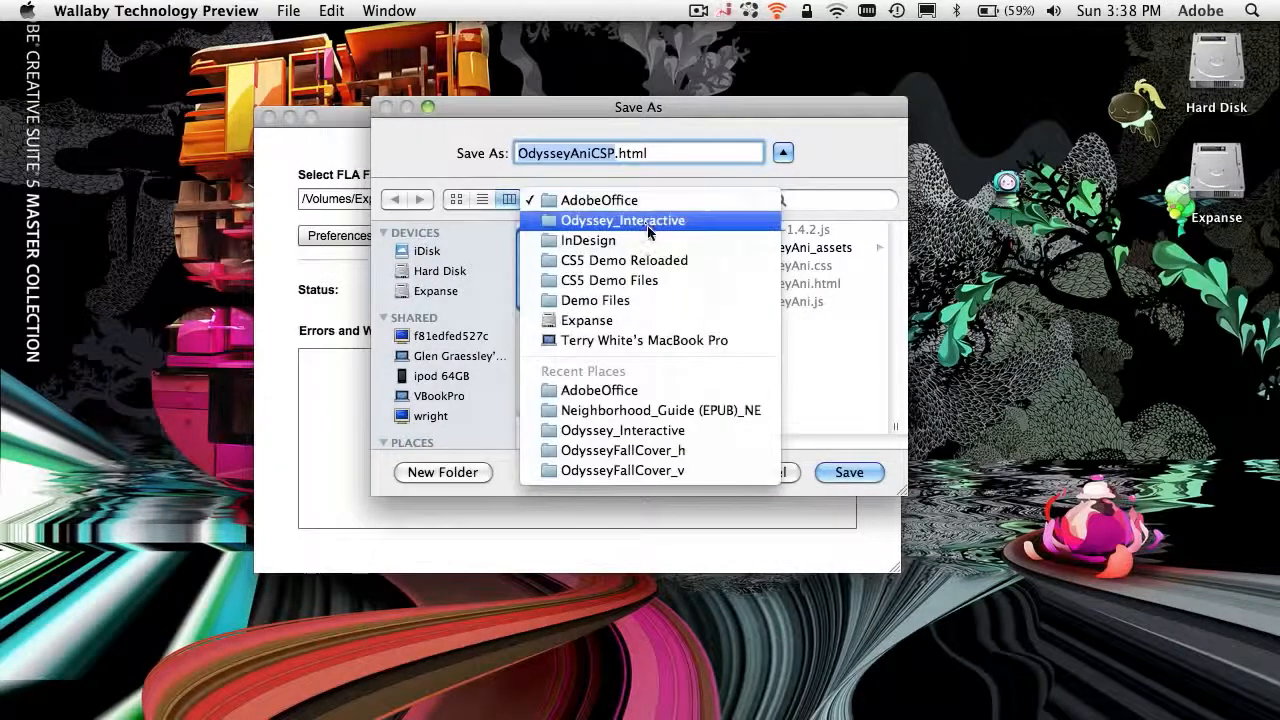
{"action": "left_click", "coordinate": [640, 220]}
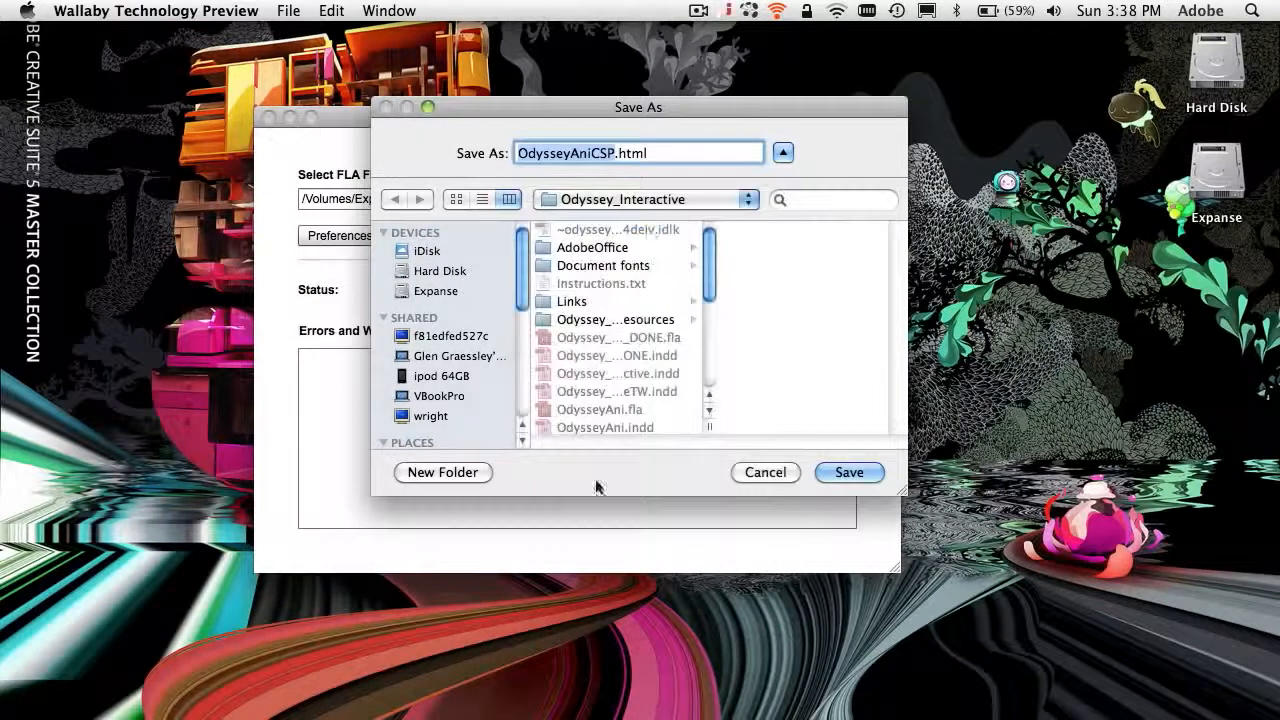
{"action": "left_click", "coordinate": [449, 472]}
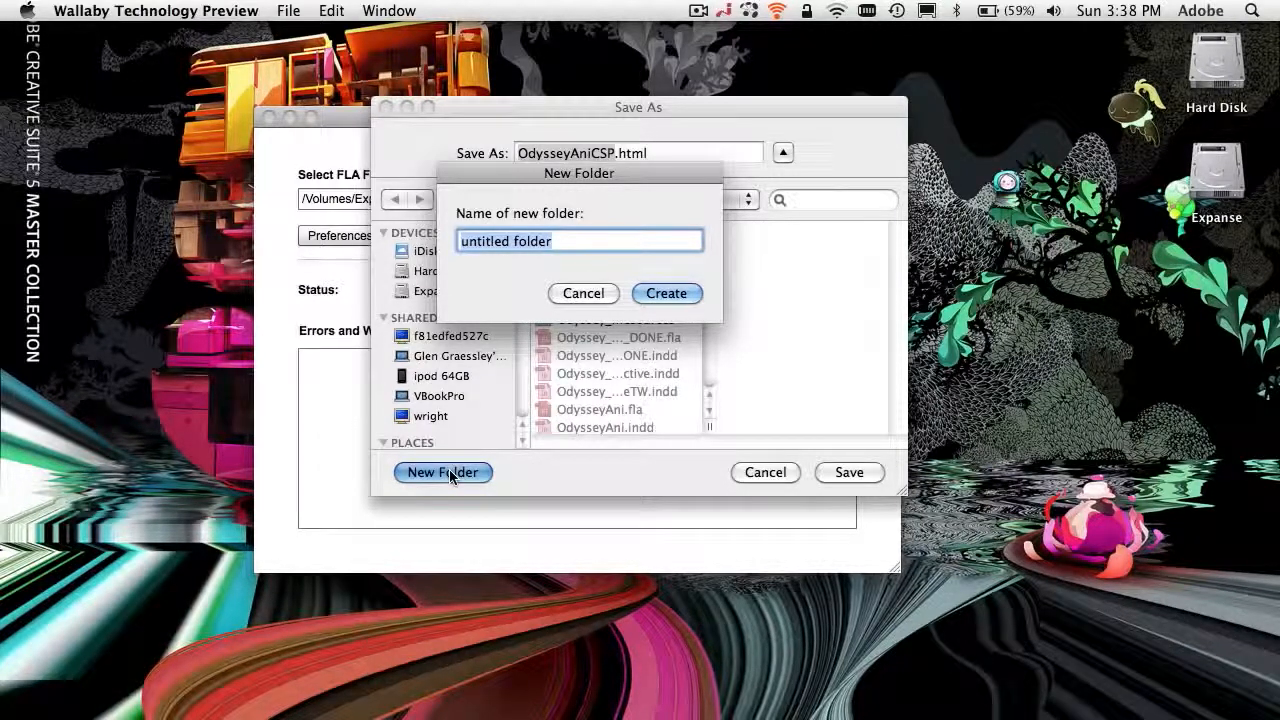
{"action": "type", "text": "Ody"}
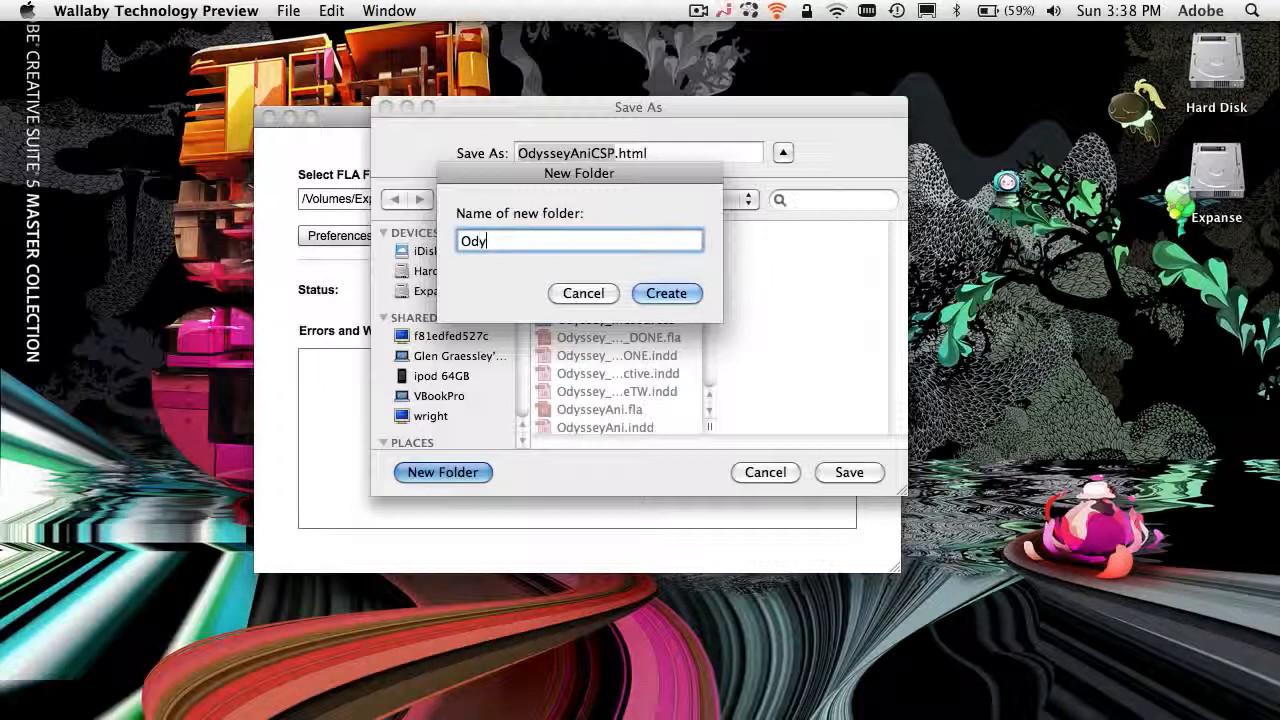
{"action": "type", "text": "sseyHTML5C"}
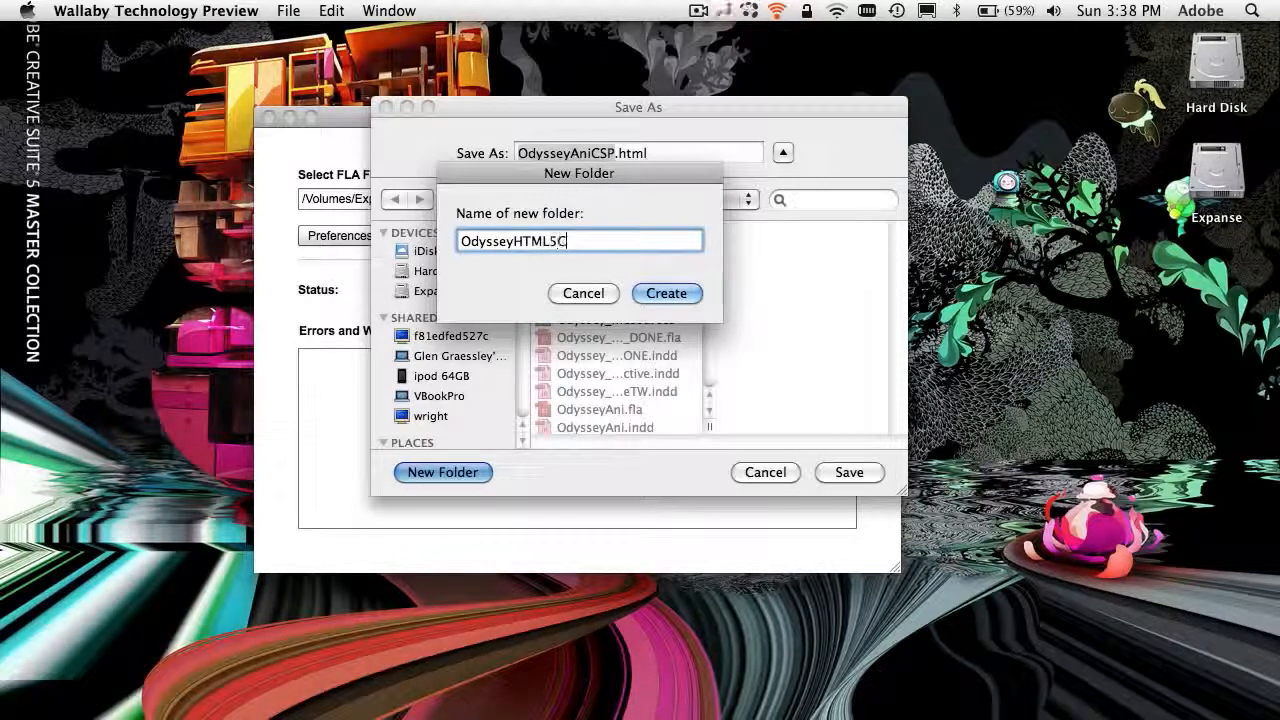
{"action": "type", "text": "SP"}
{"action": "key", "text": "Return"}
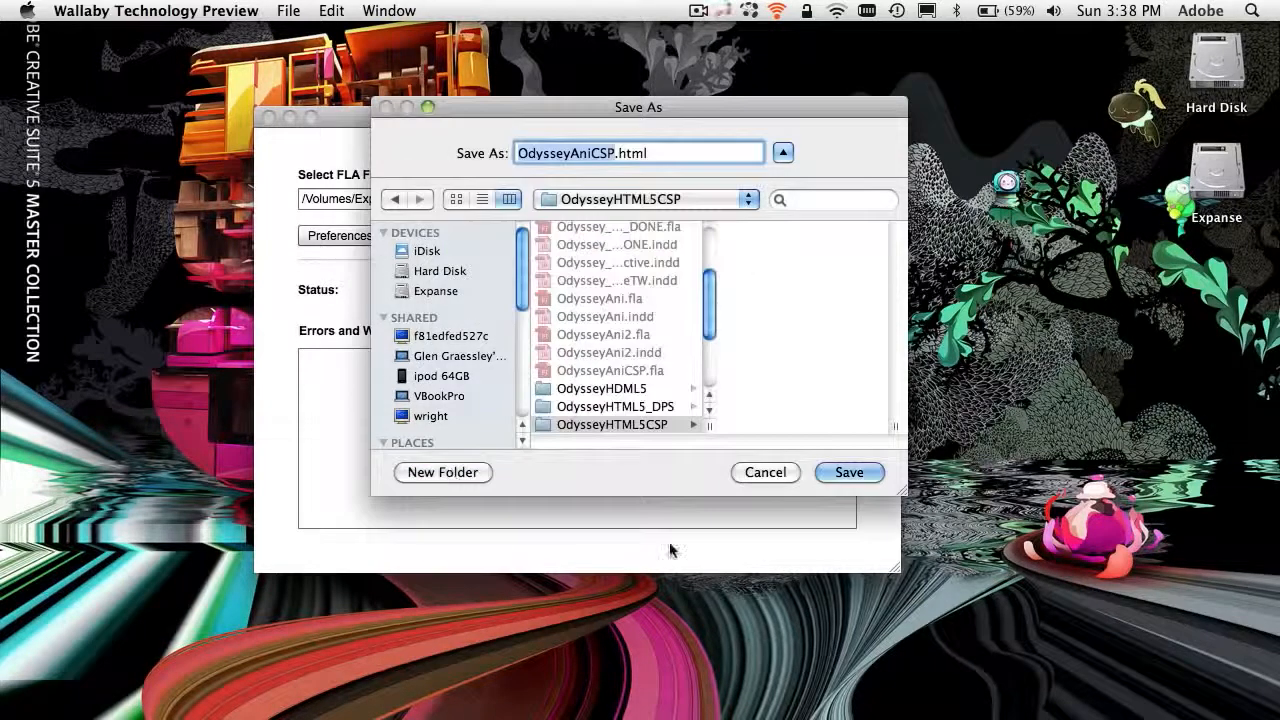
{"action": "left_click", "coordinate": [849, 472]}
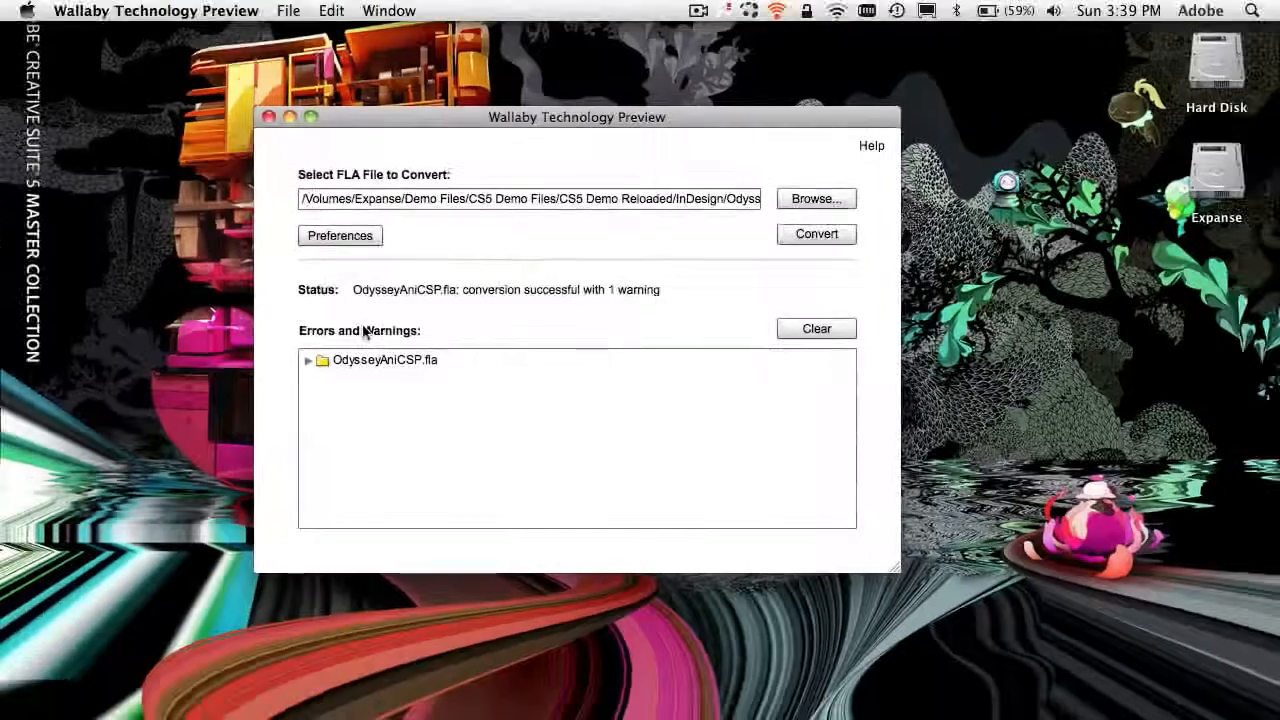
Step: Examine the conversion warnings listed for OdysseyAniCSP.fla and quit Wallaby
{"action": "left_click", "coordinate": [303, 362]}
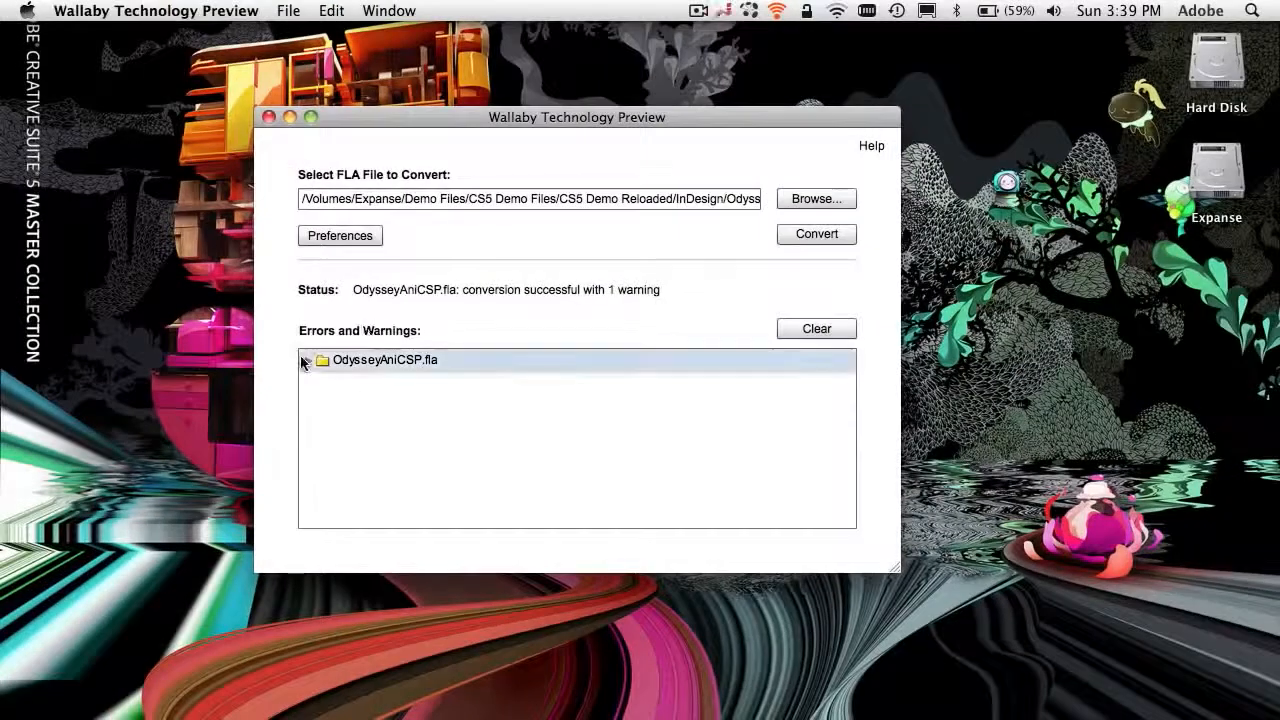
{"action": "left_click", "coordinate": [324, 386]}
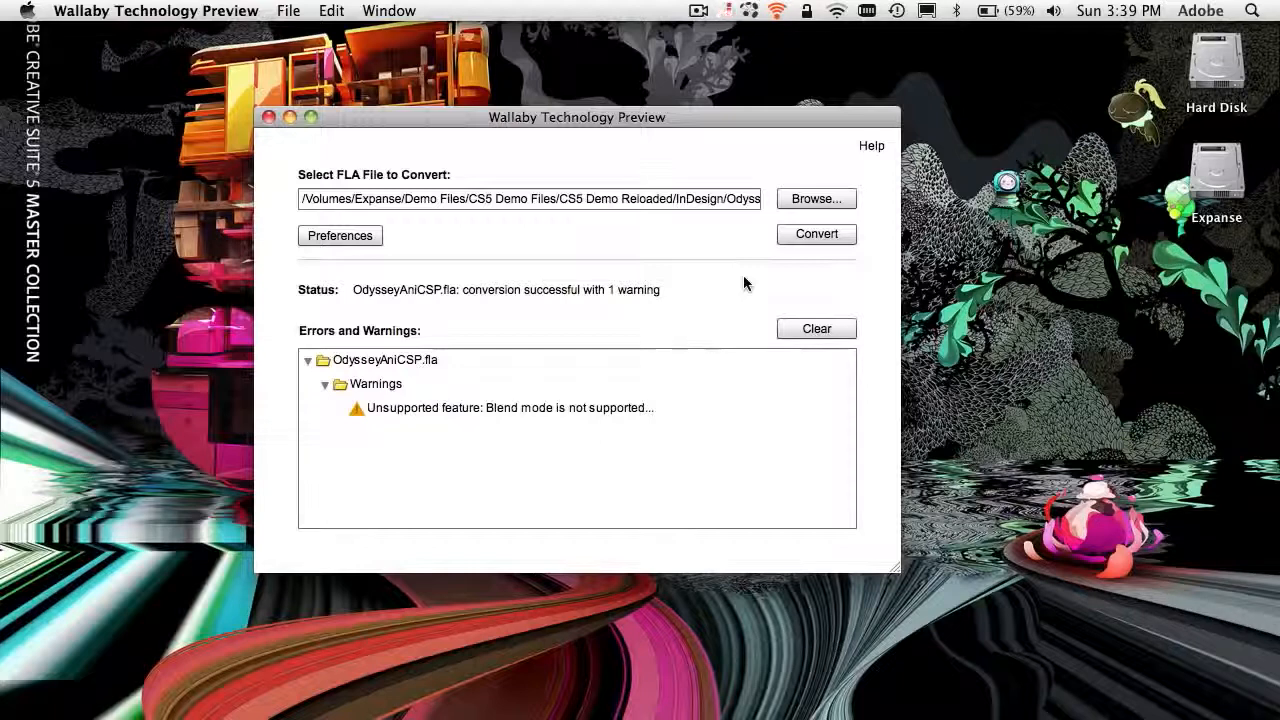
{"action": "key", "text": "super+q"}
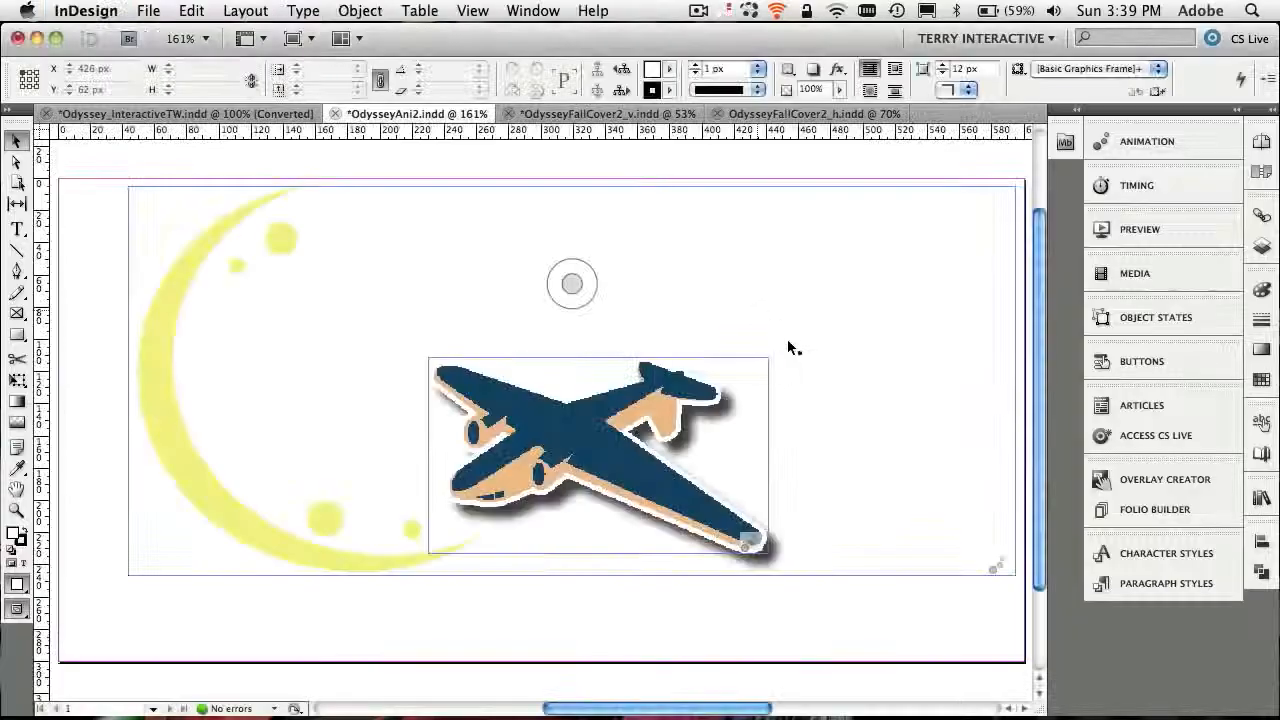
Step: Open the OdysseyHTML5CSP folder in Finder, watch OdysseyAniCSP.html play in Safari, and close the page
{"action": "mouse_move", "coordinate": [459, 706]}
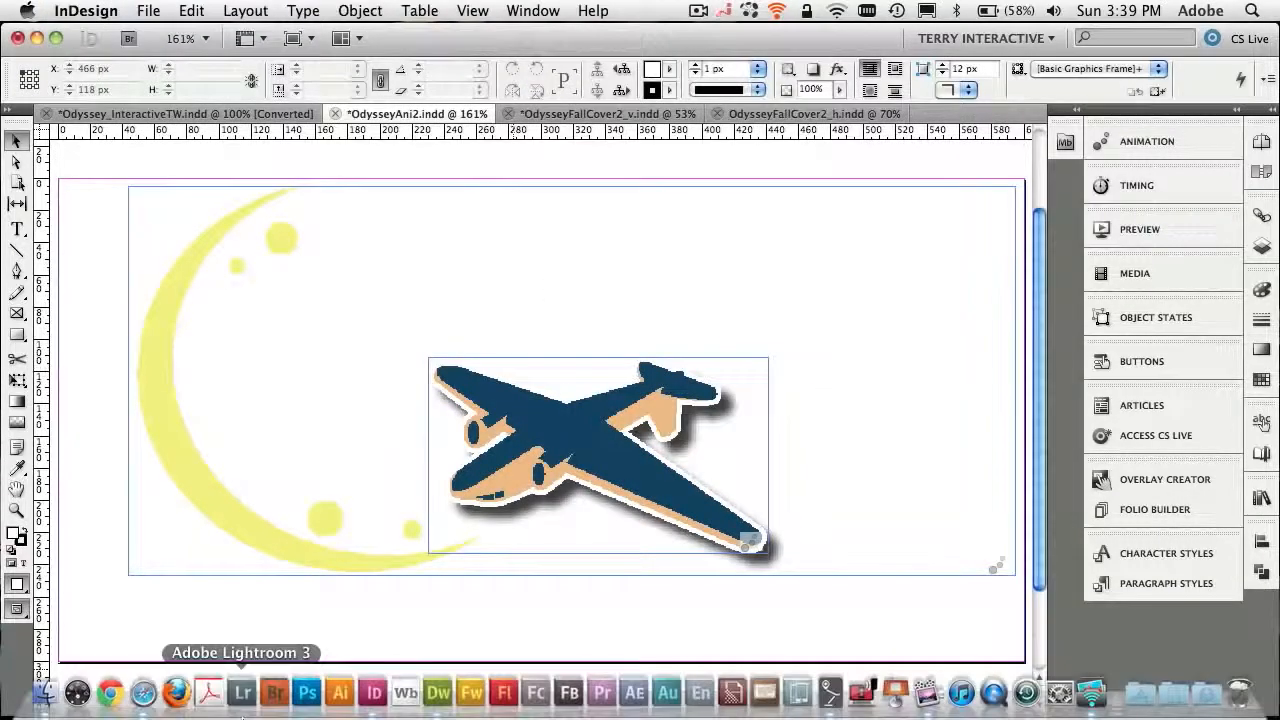
{"action": "left_click", "coordinate": [48, 695]}
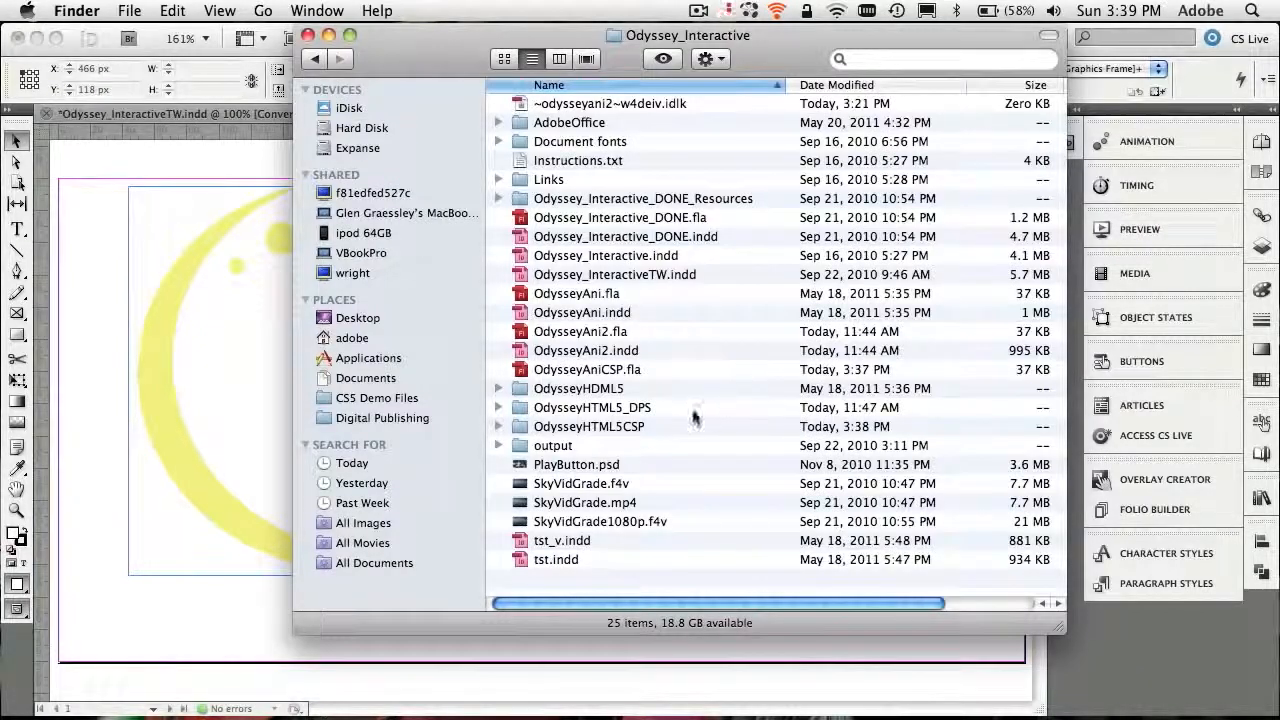
{"action": "double_click", "coordinate": [594, 428]}
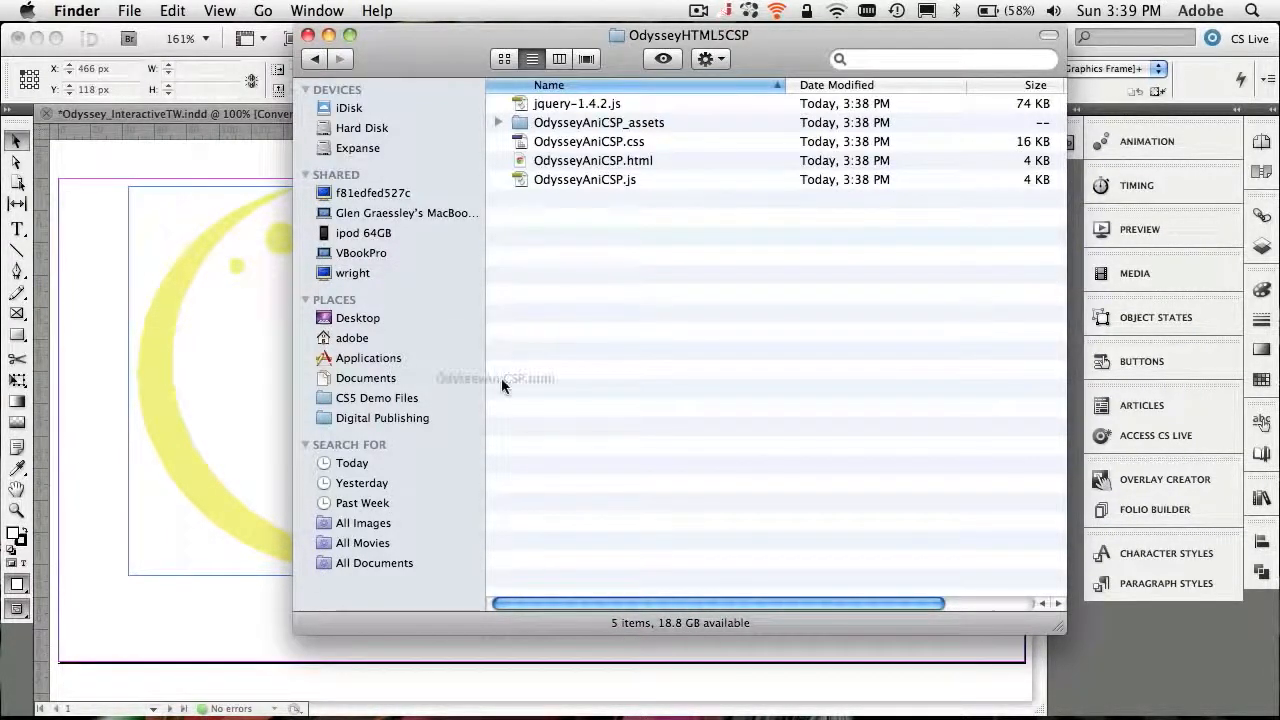
{"action": "mouse_move", "coordinate": [214, 706]}
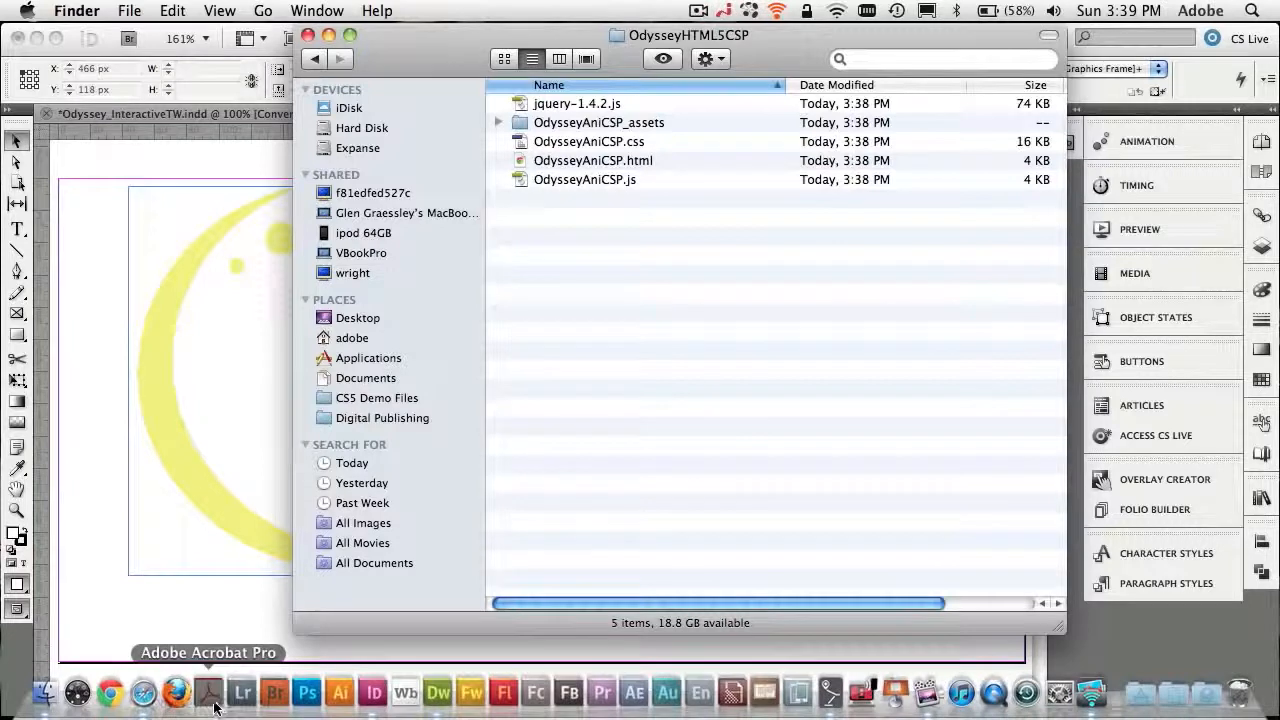
{"action": "left_click", "coordinate": [143, 692]}
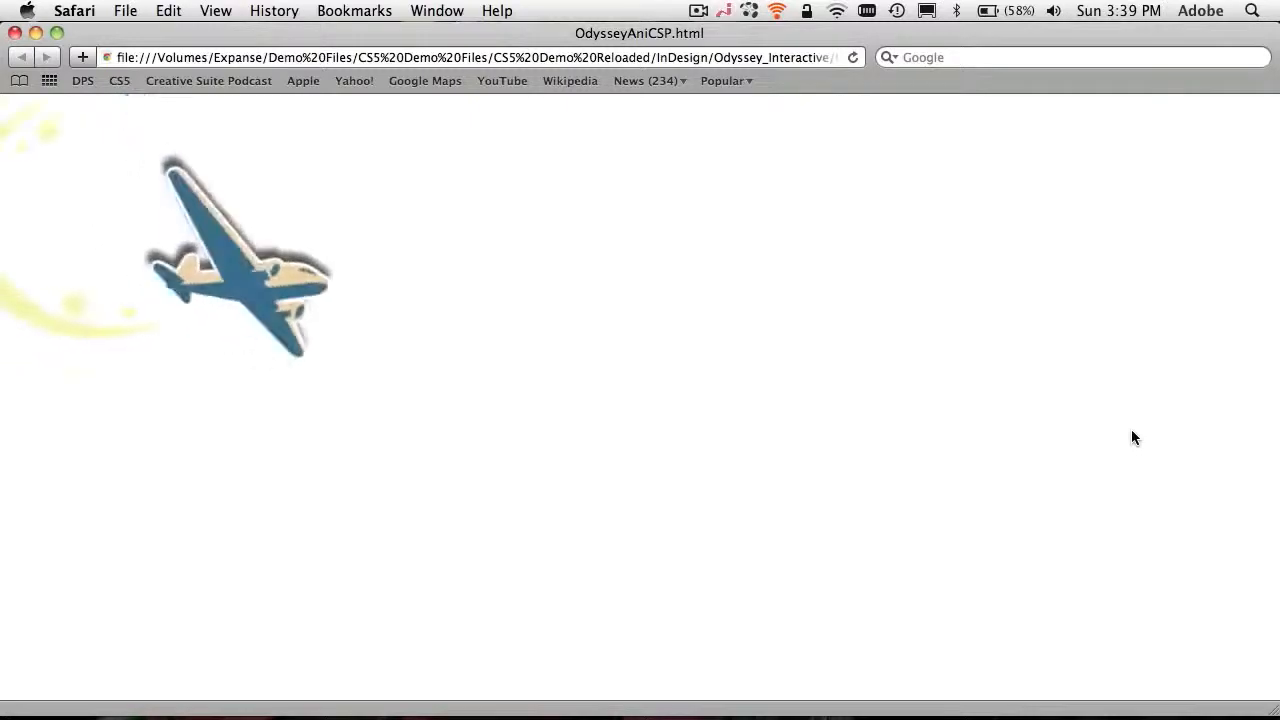
{"action": "key", "text": "super+w"}
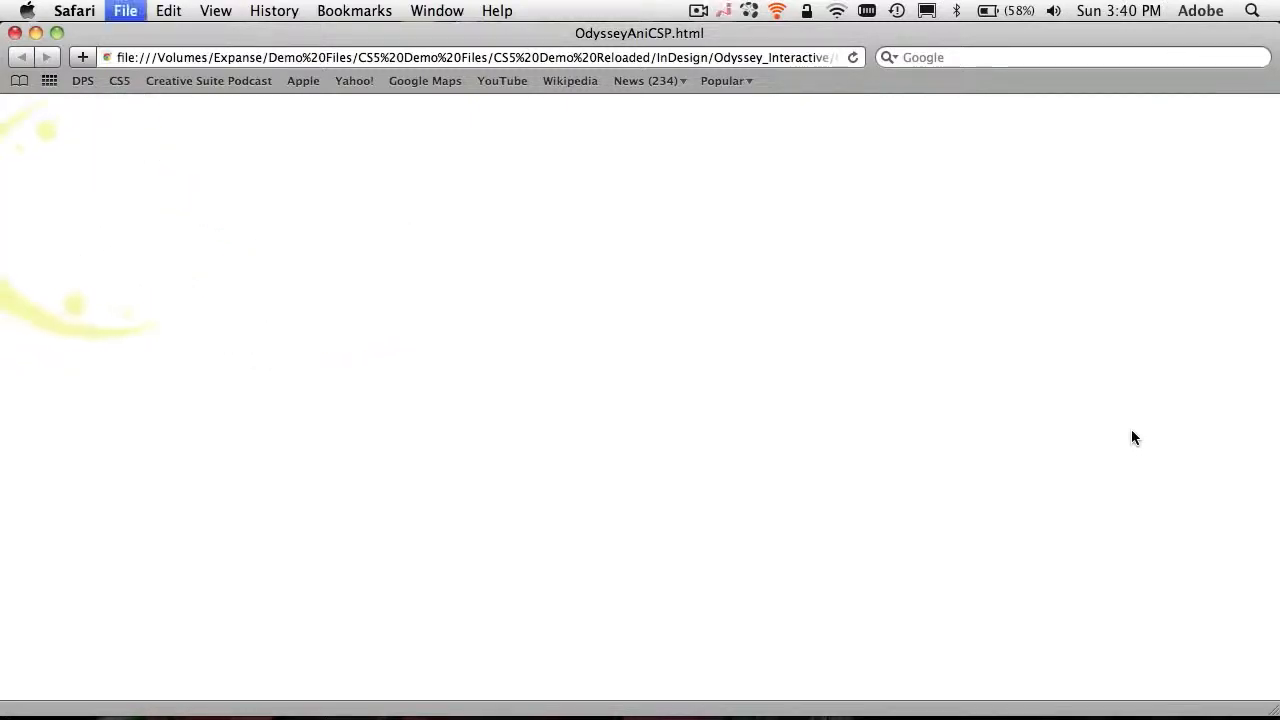
Step: Switch back to Finder, open OdysseyAniCSP.css in Dreamweaver, and look through its code
{"action": "key", "text": "super+Tab"}
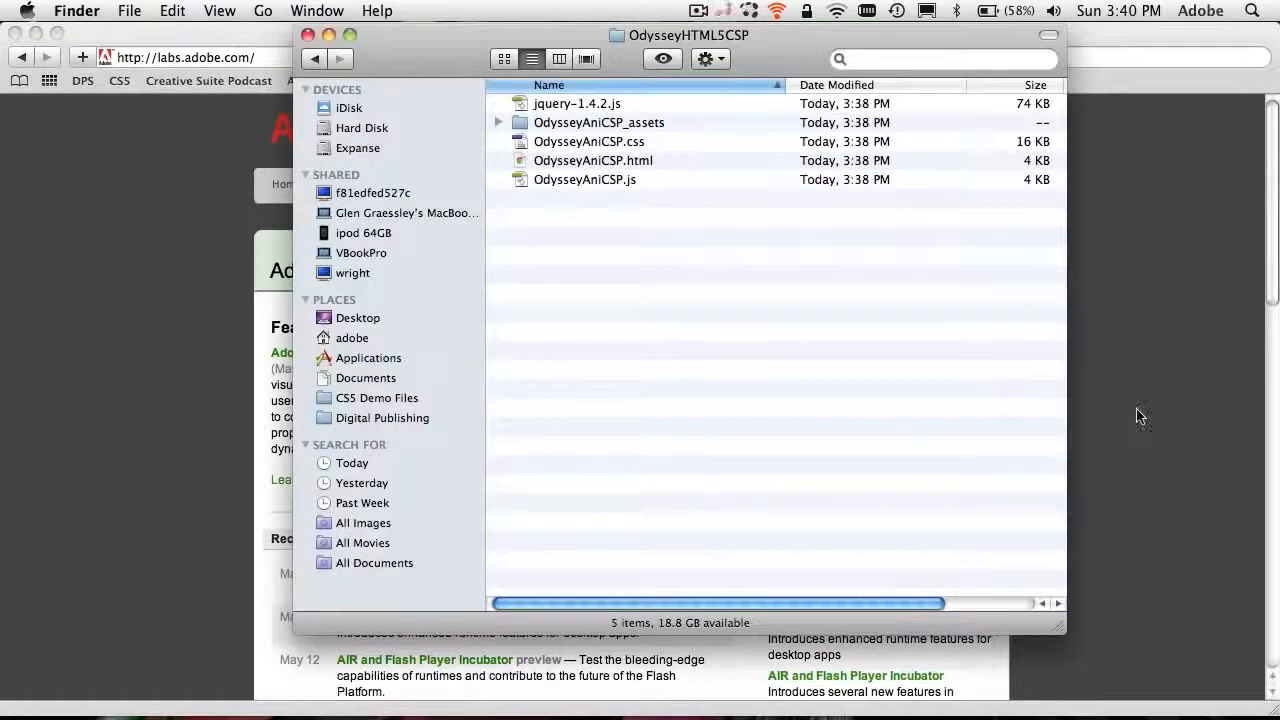
{"action": "left_click", "coordinate": [605, 146]}
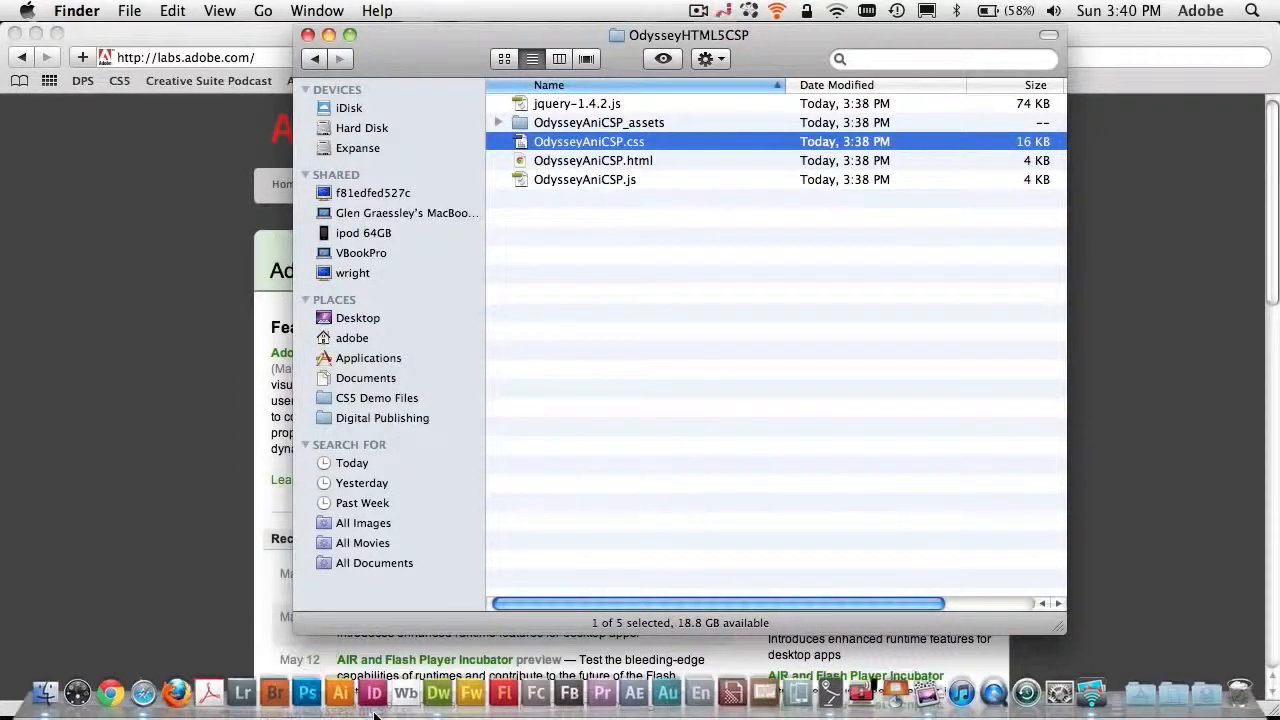
{"action": "left_click", "coordinate": [430, 694]}
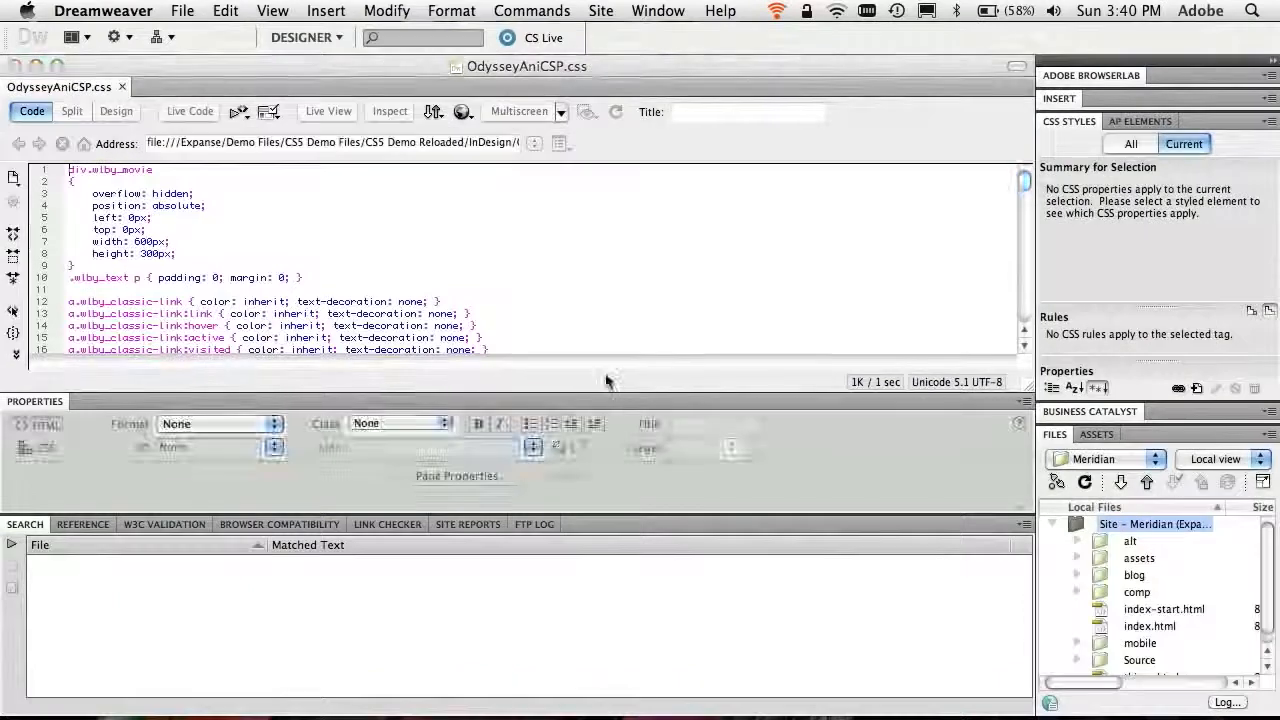
{"action": "scroll", "coordinate": [429, 233], "scroll_direction": "down", "scroll_amount": 15}
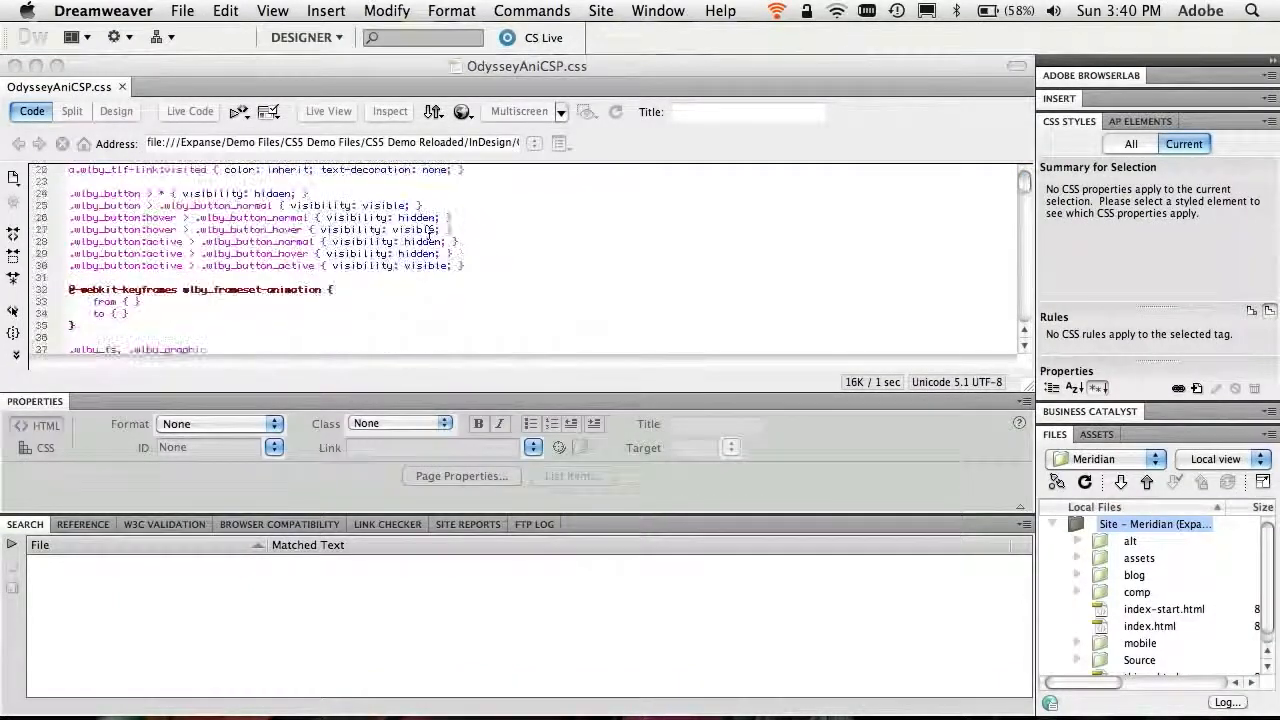
{"action": "scroll", "coordinate": [429, 233], "scroll_direction": "up", "scroll_amount": 15}
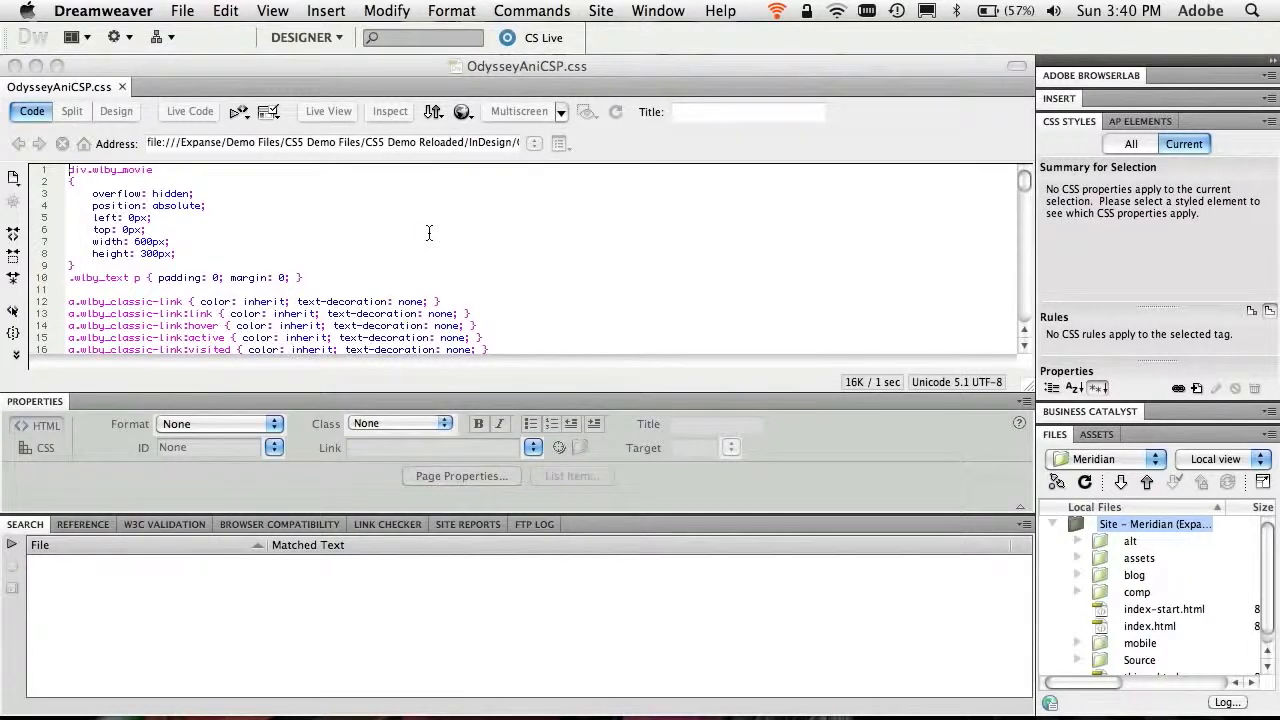
Step: Replace every "infinite" with "1" in the current stylesheet, then save and close the file
{"action": "left_click", "coordinate": [438, 233]}
{"action": "key", "text": "super+f"}
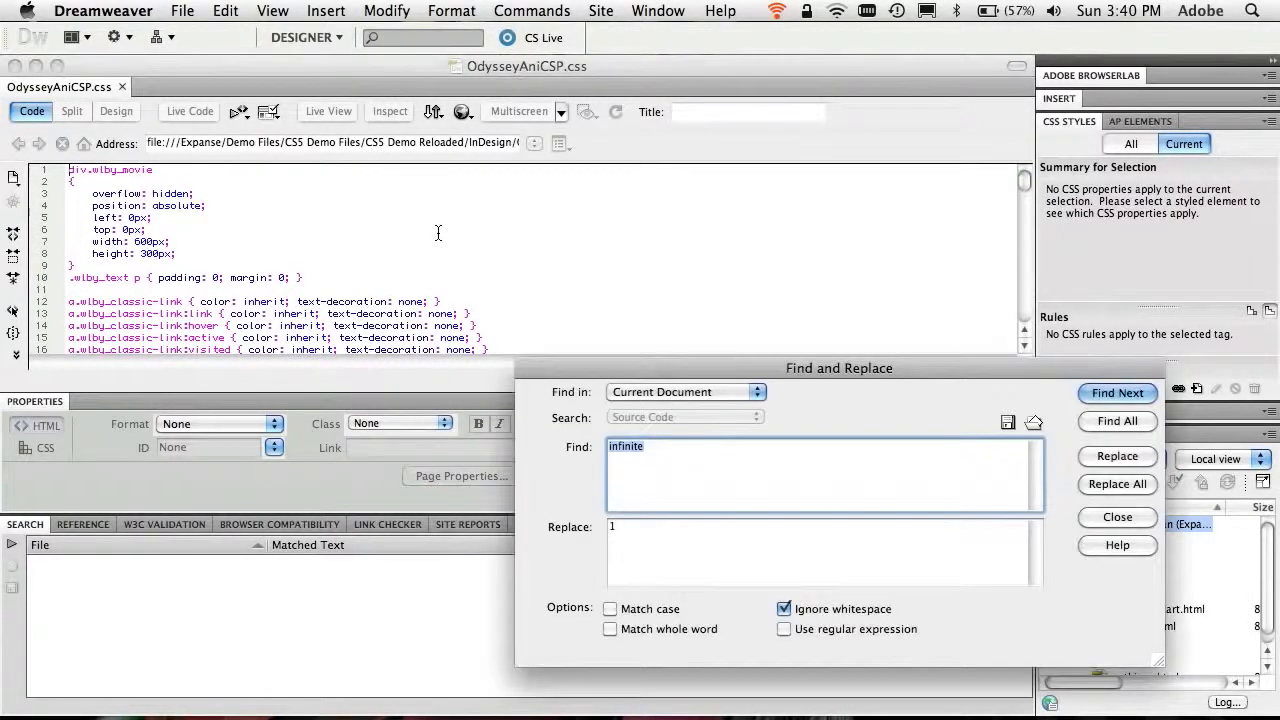
{"action": "left_click_drag", "start_coordinate": [742, 371], "coordinate": [413, 175]}
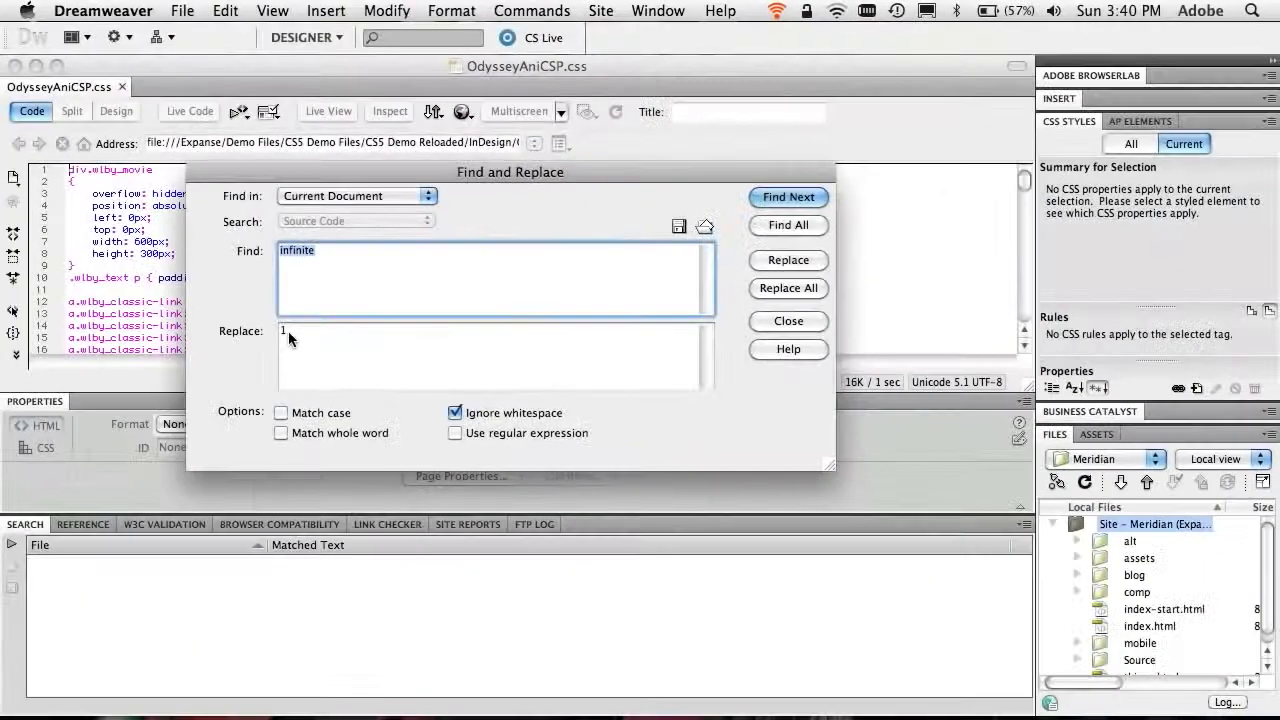
{"action": "left_click", "coordinate": [785, 288]}
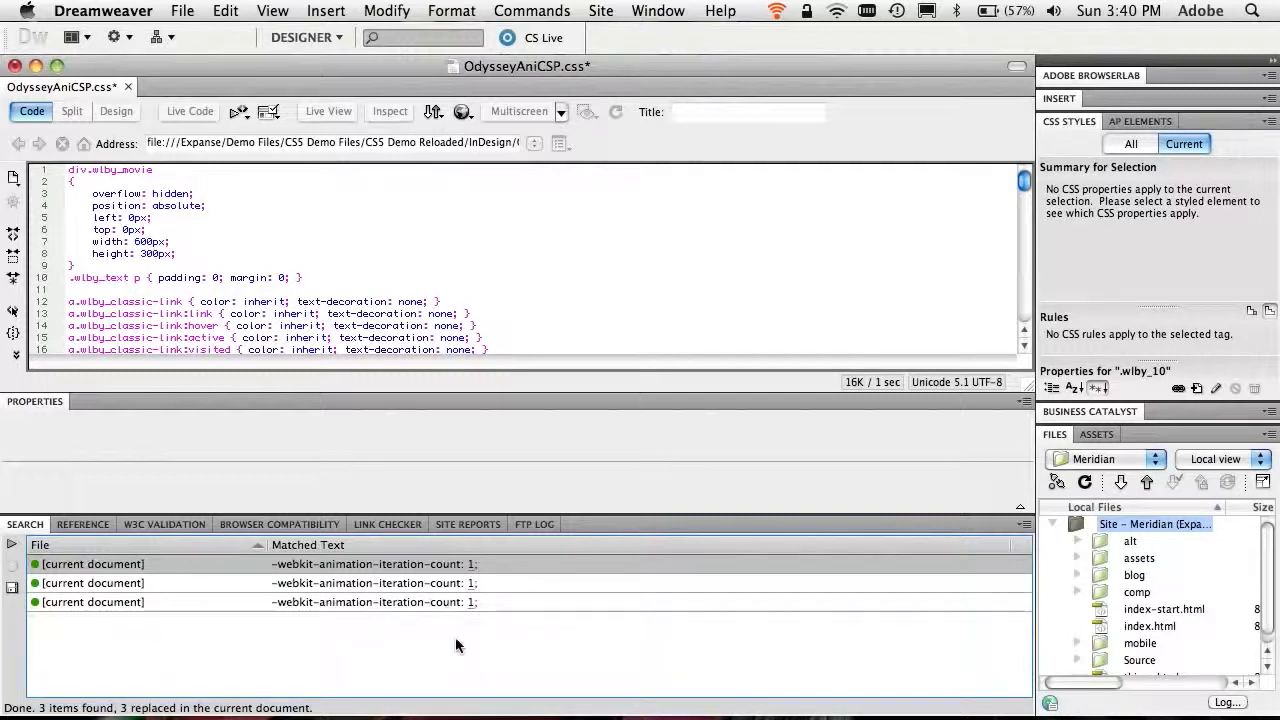
{"action": "key", "text": "super+s"}
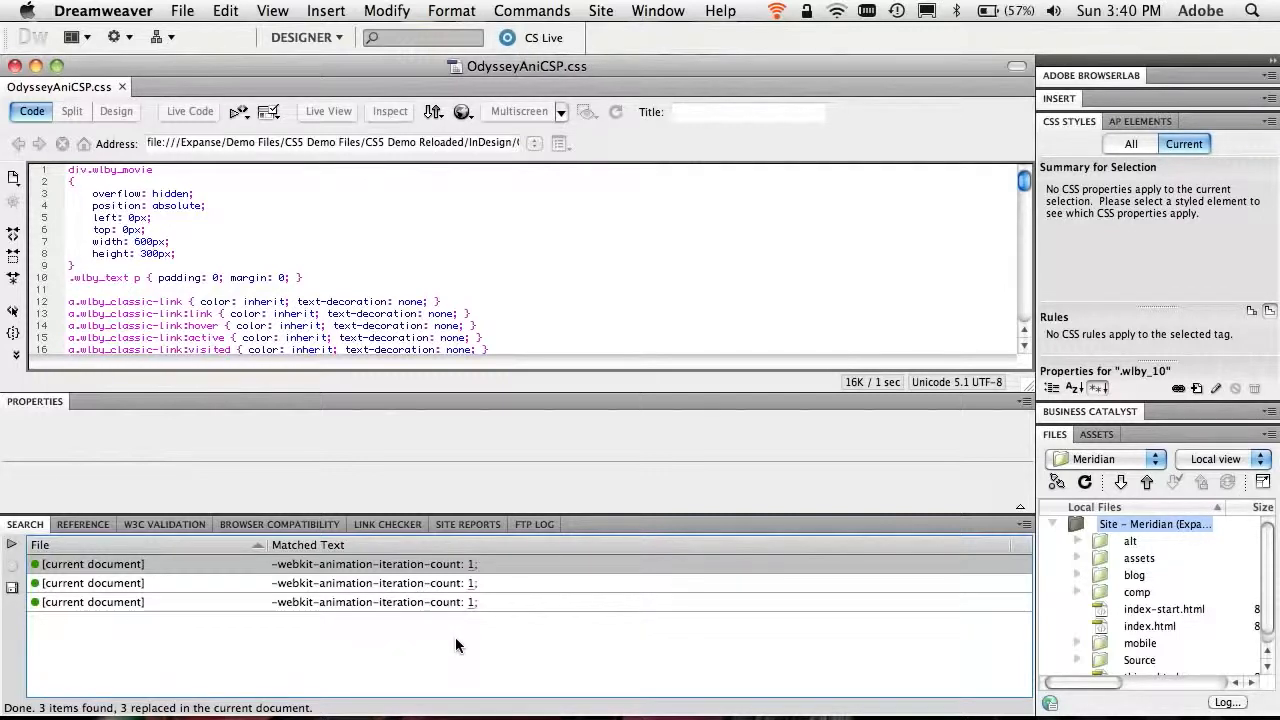
{"action": "key", "text": "super+w"}
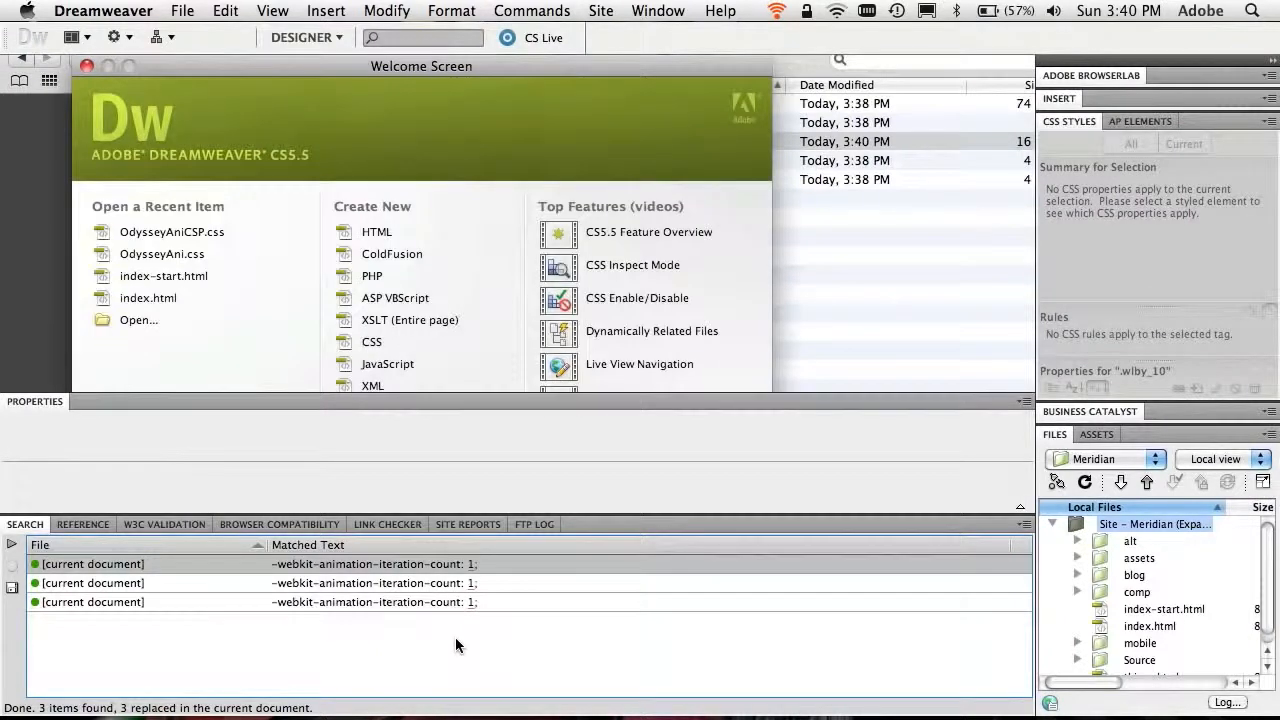
Step: Return to Finder, open OdysseyAniCSP.html in Safari, and reload it to replay the animation
{"action": "key", "text": "super+Tab"}
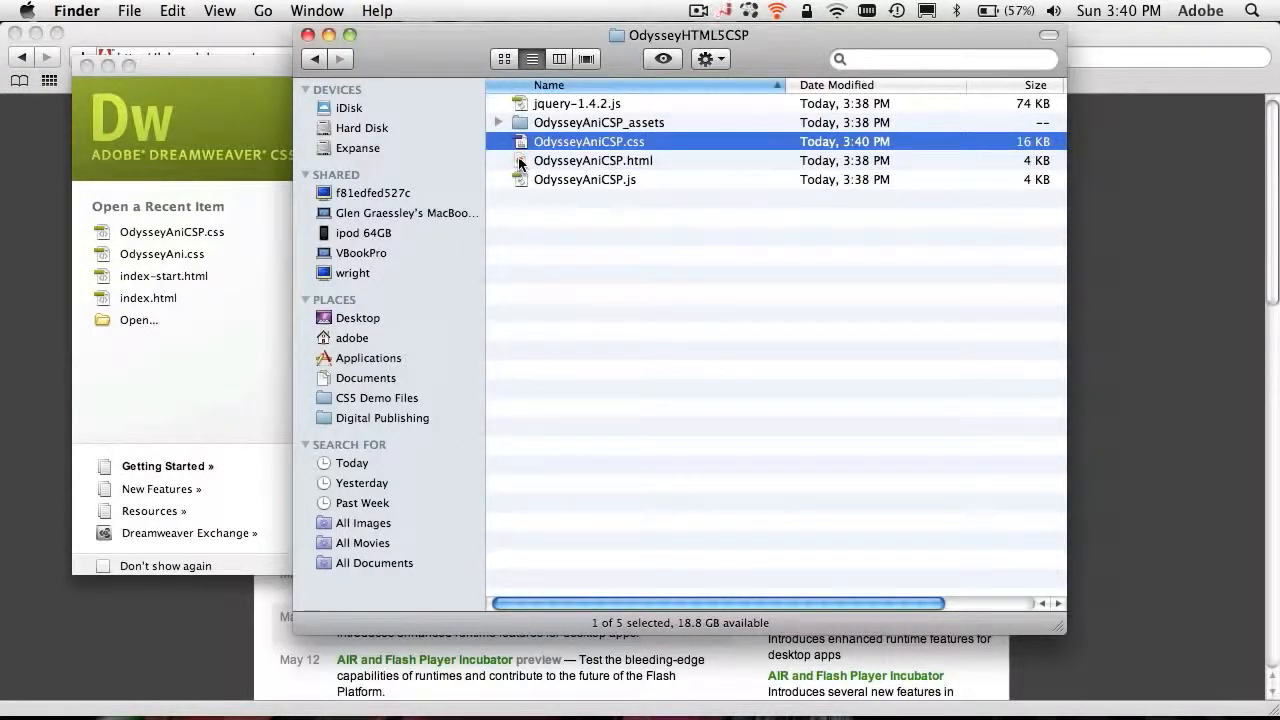
{"action": "mouse_move", "coordinate": [273, 706]}
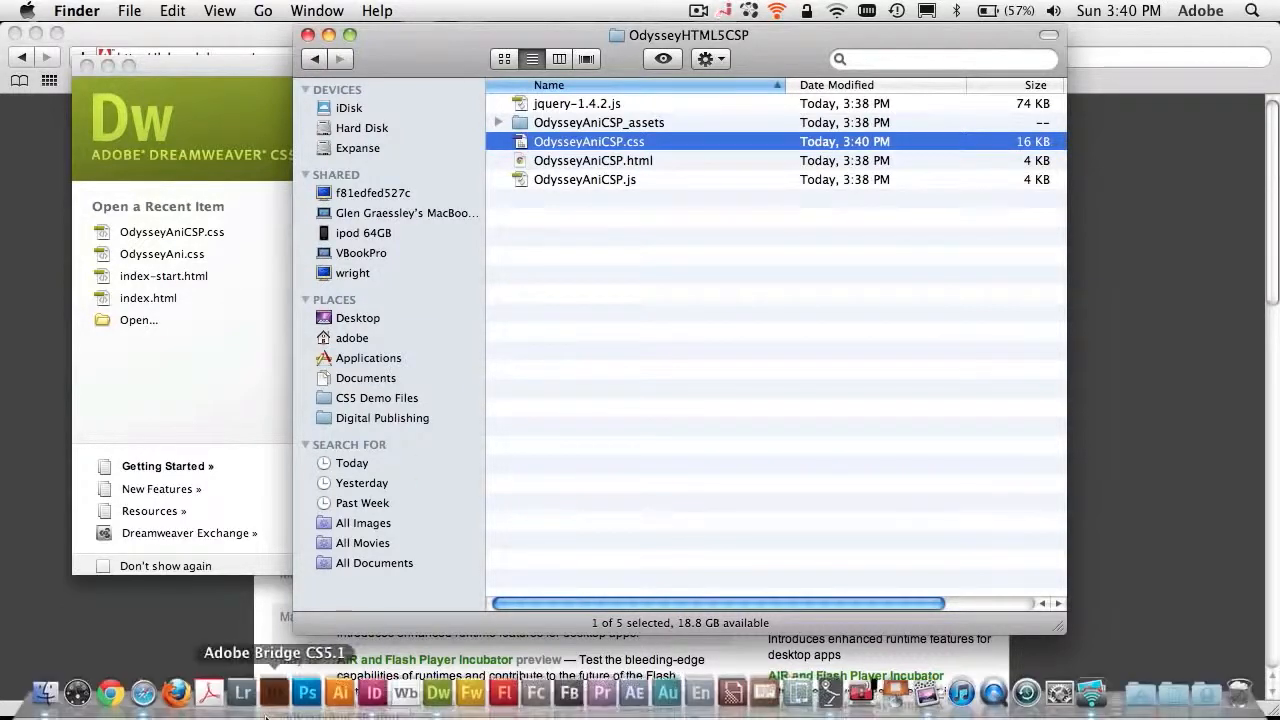
{"action": "left_click", "coordinate": [143, 692]}
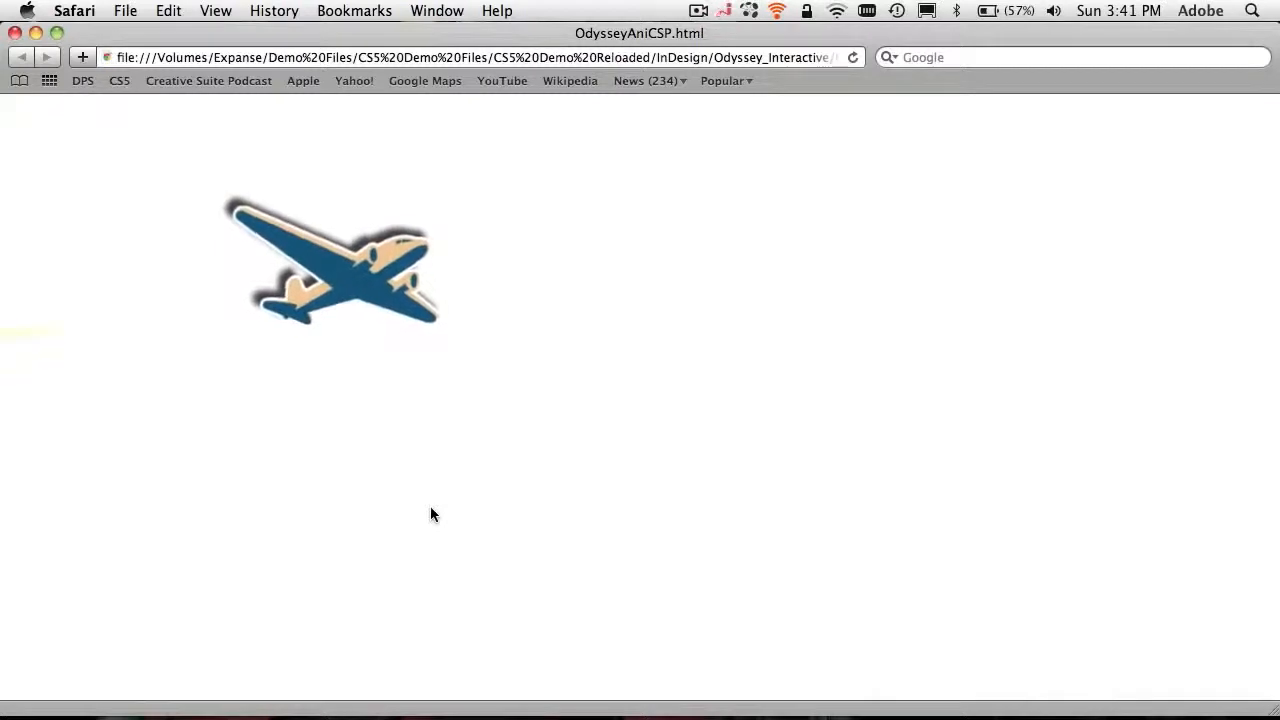
{"action": "key", "text": "super+r"}
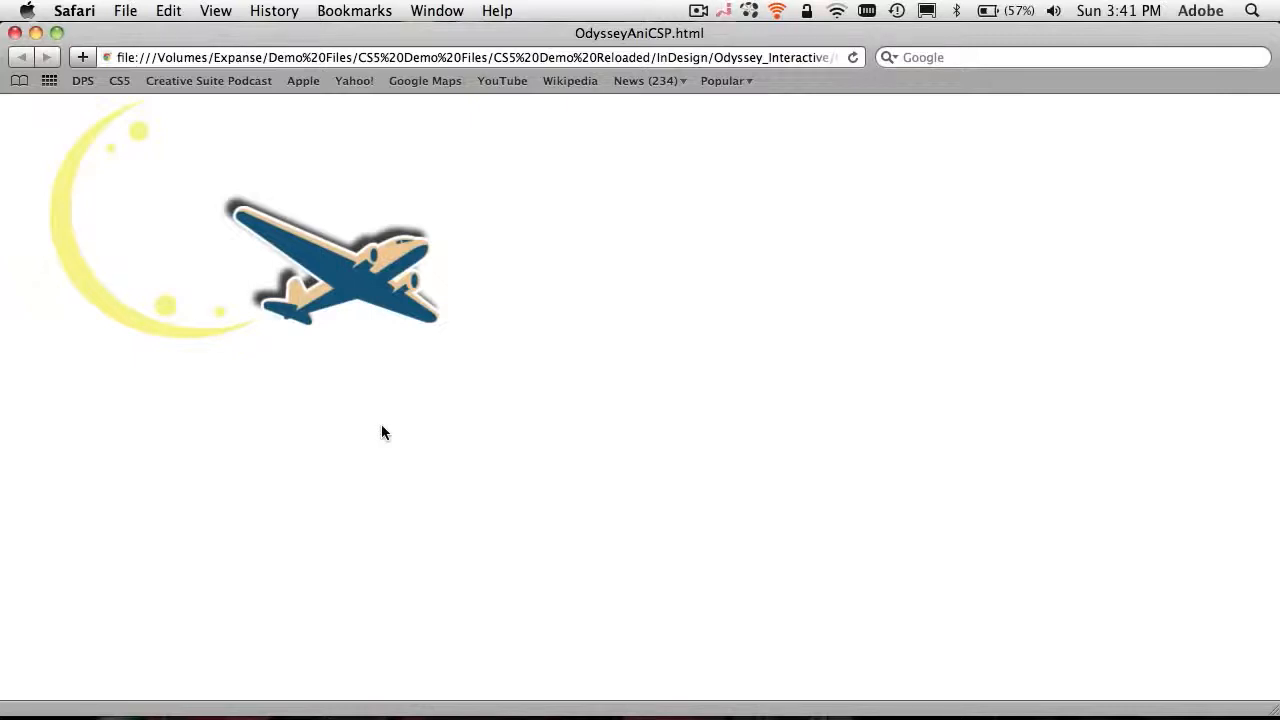
Step: Switch back to InDesign with the OdysseyAni2.indd document
{"action": "key", "text": "super+Tab"}
{"action": "key", "text": "super+Tab"}
{"action": "key", "text": "super+Tab"}
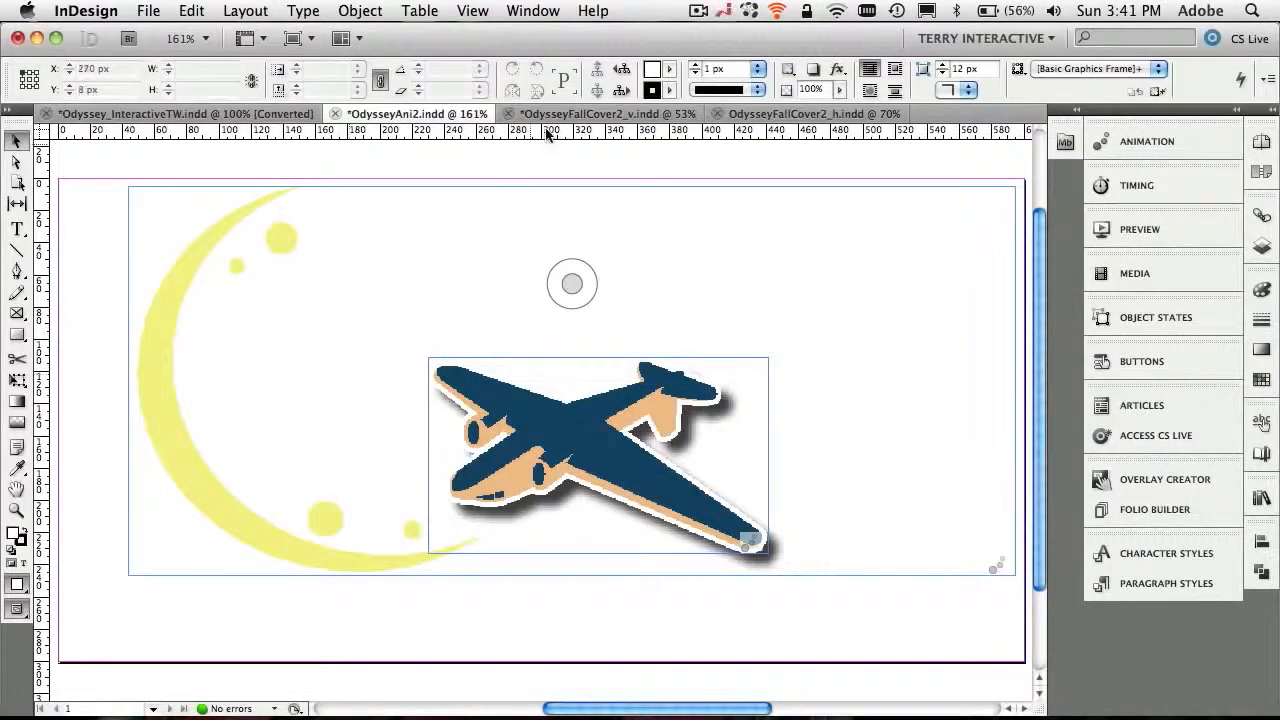
Step: Switch to OdysseyFallCover2_v.indd and draw an empty rectangle frame about 693 × 372 px across the upper part of the cover
{"action": "left_click", "coordinate": [565, 114]}
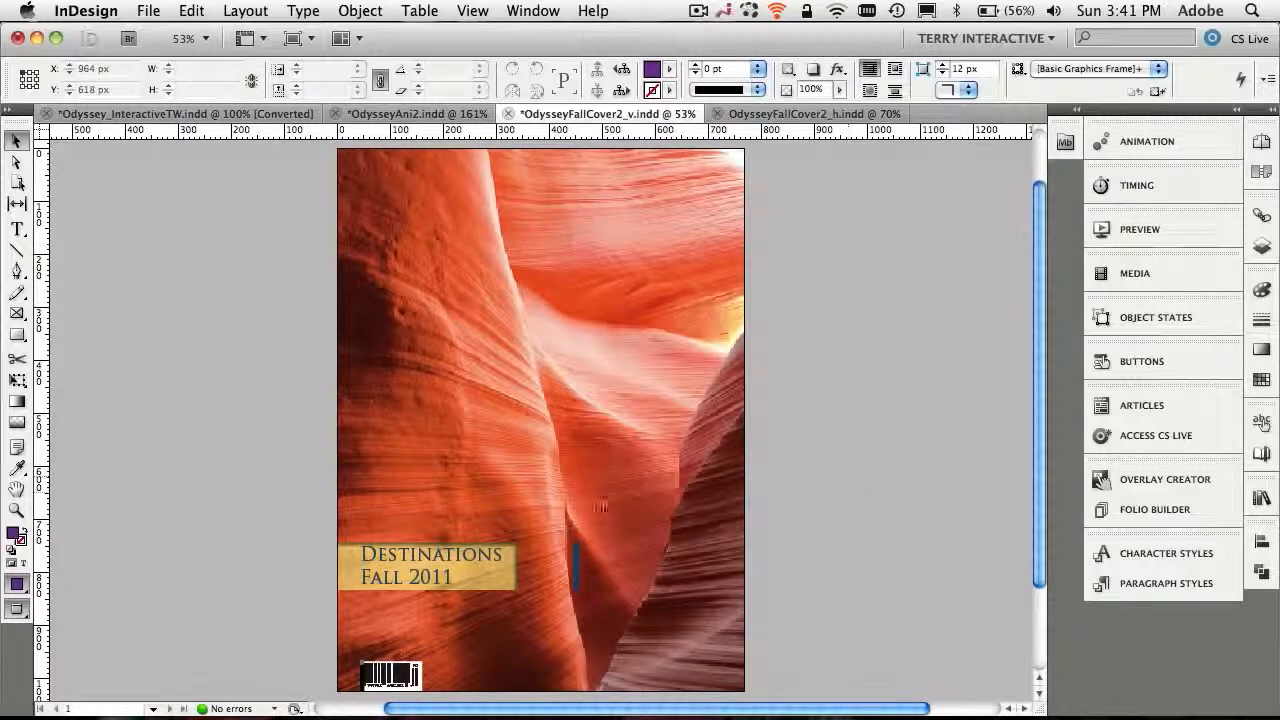
{"action": "left_click", "coordinate": [16, 313]}
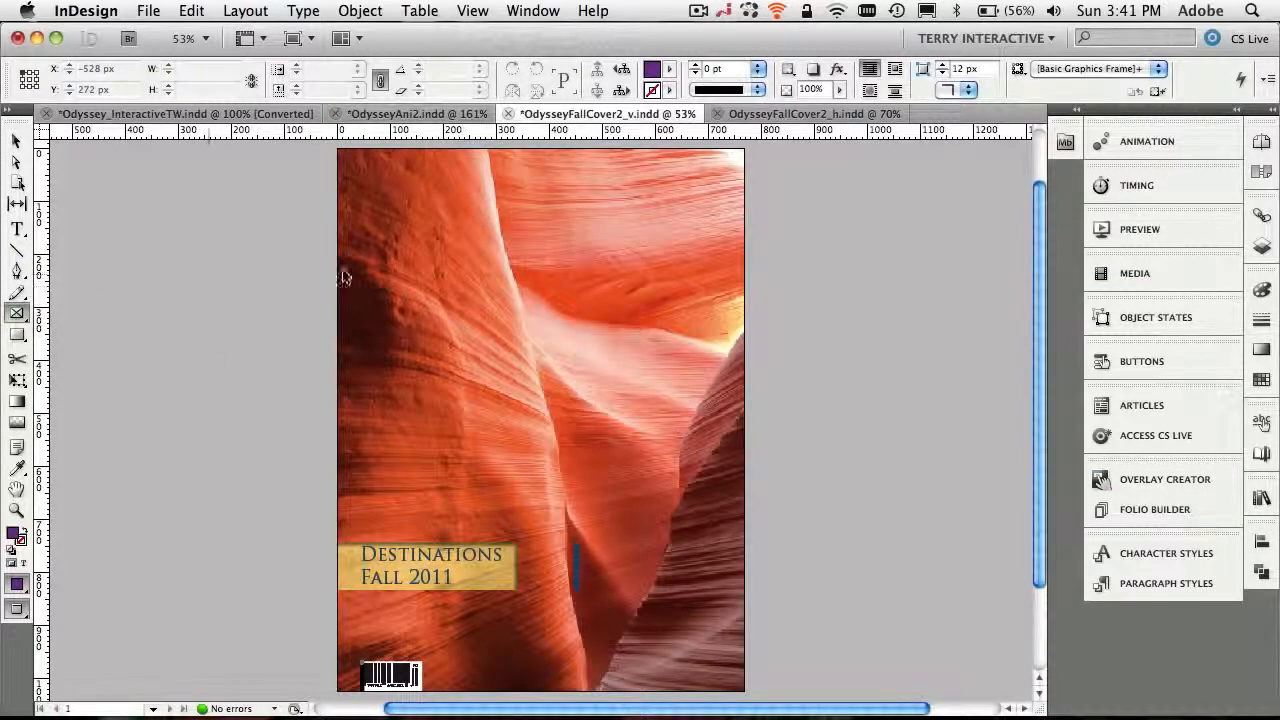
{"action": "left_click_drag", "start_coordinate": [361, 219], "coordinate": [728, 416]}
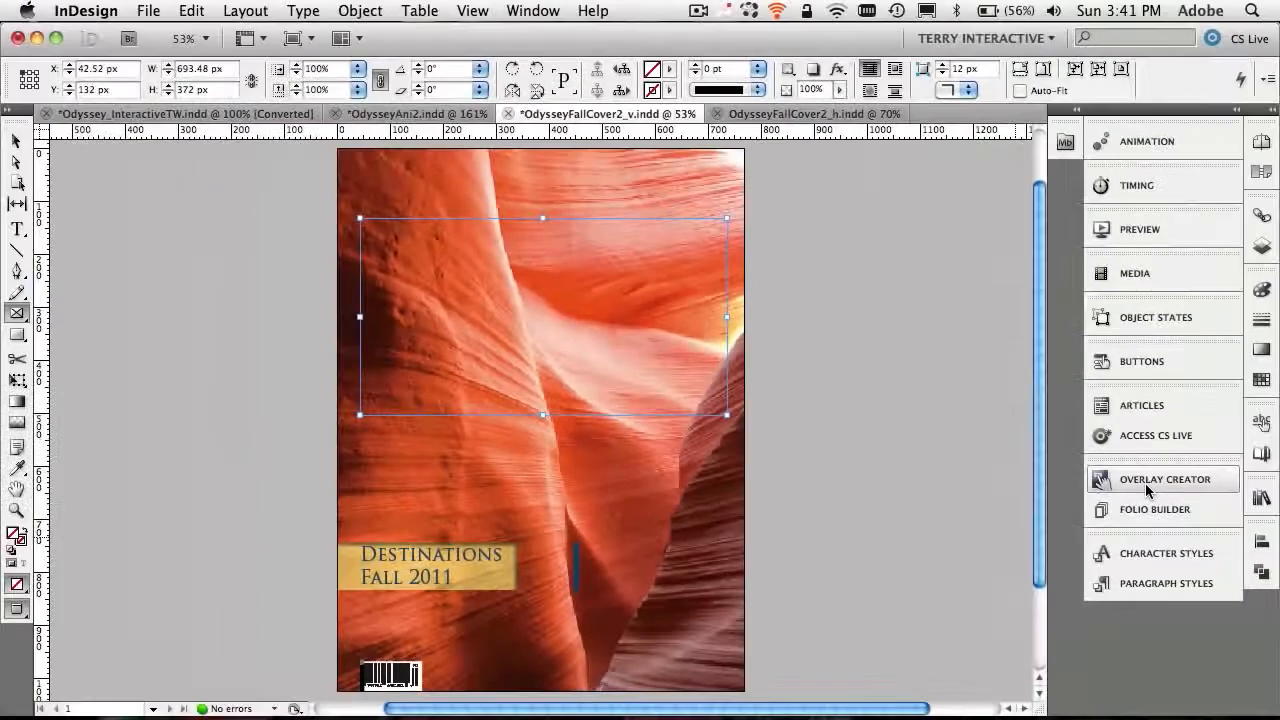
Step: Give the new frame a Web Content overlay that uses OdysseyAniCSP.html from the OdysseyHTML5CSP folder inside Odyssey_Interactive
{"action": "left_click", "coordinate": [1146, 481]}
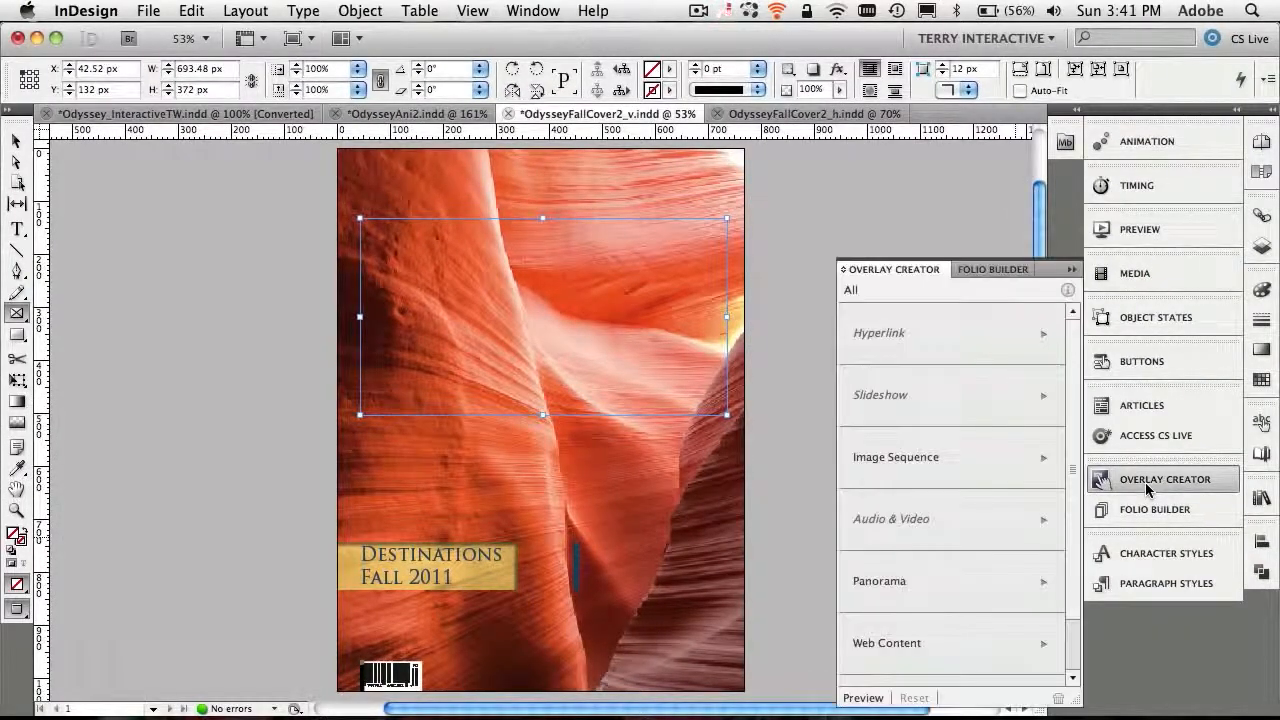
{"action": "left_click", "coordinate": [963, 664]}
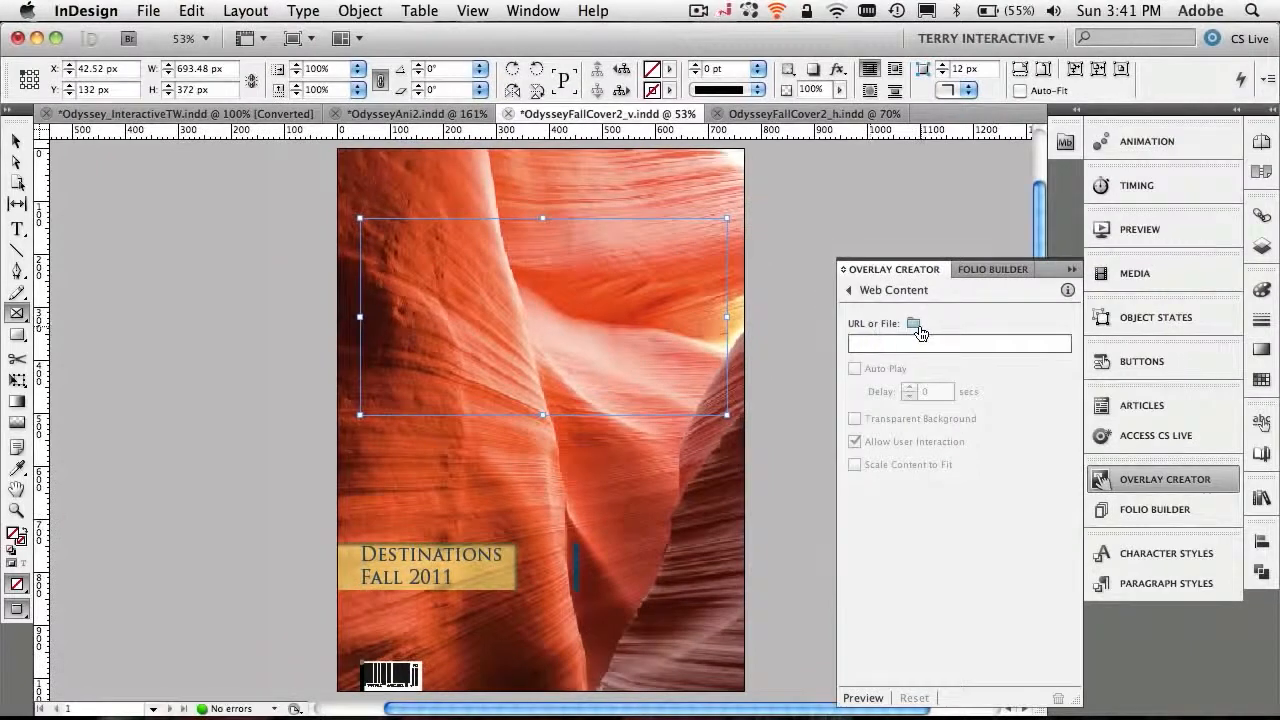
{"action": "left_click", "coordinate": [990, 309]}
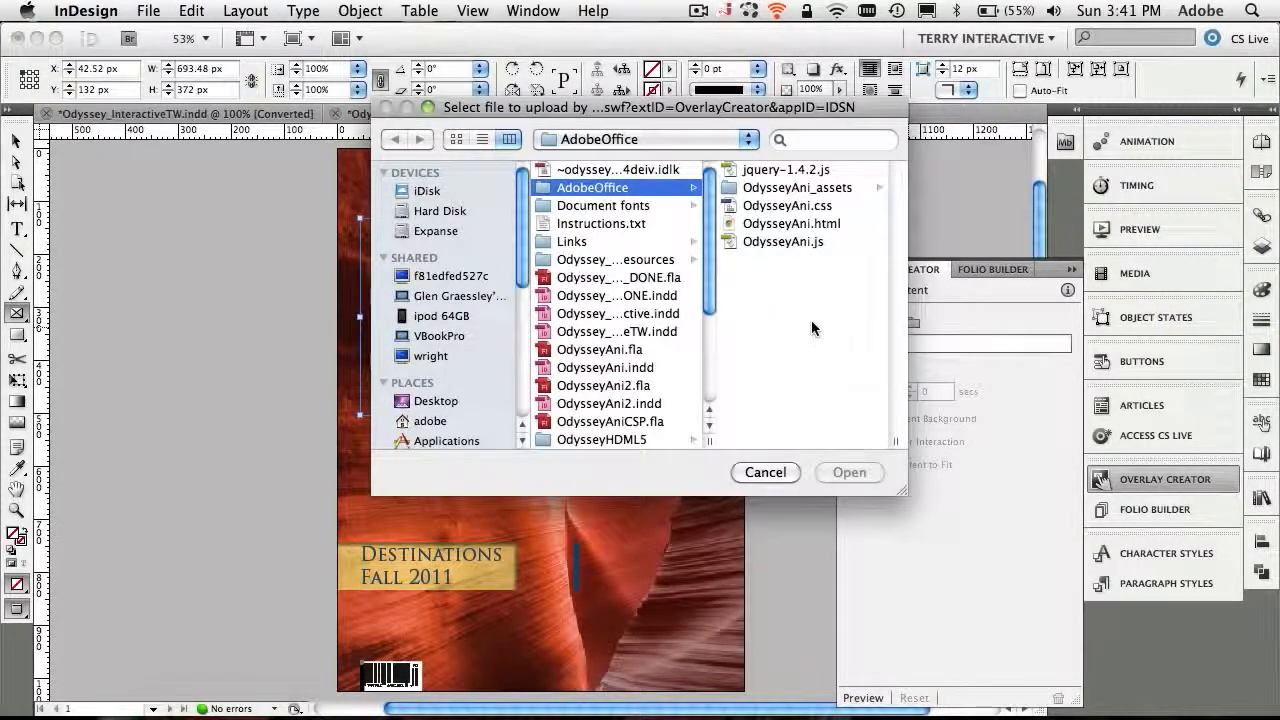
{"action": "left_click", "coordinate": [600, 140]}
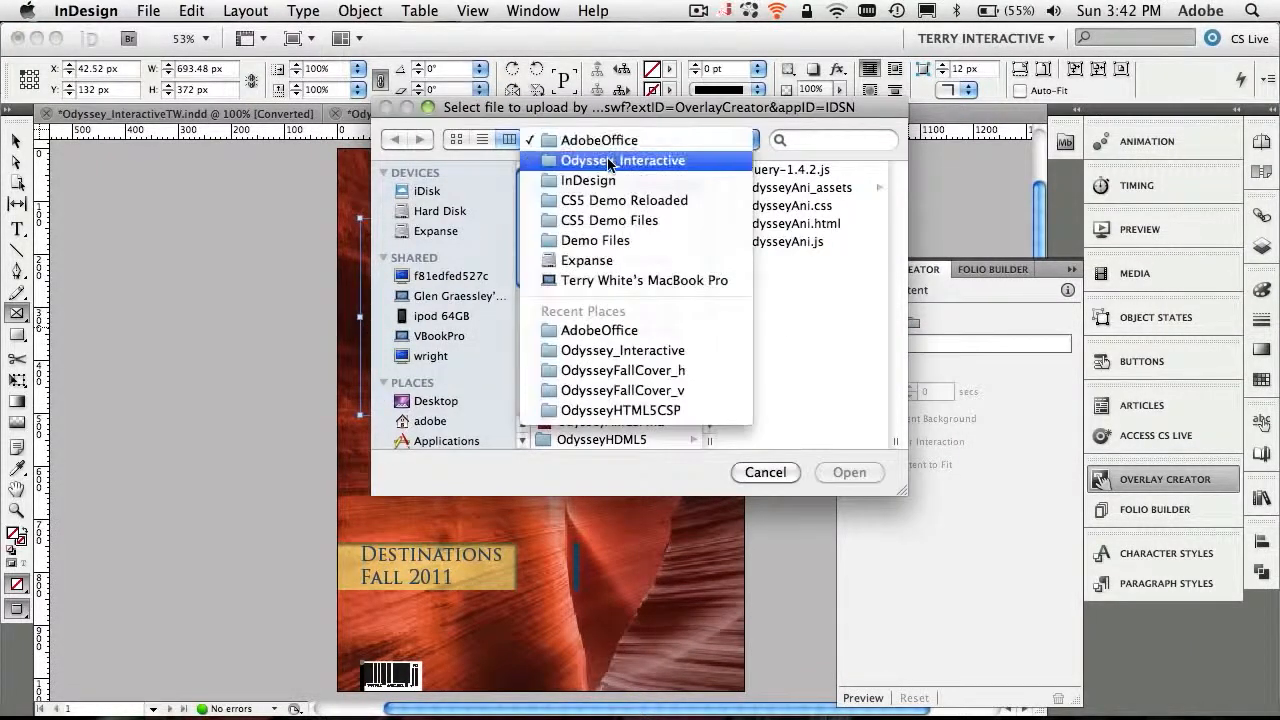
{"action": "left_click", "coordinate": [620, 160]}
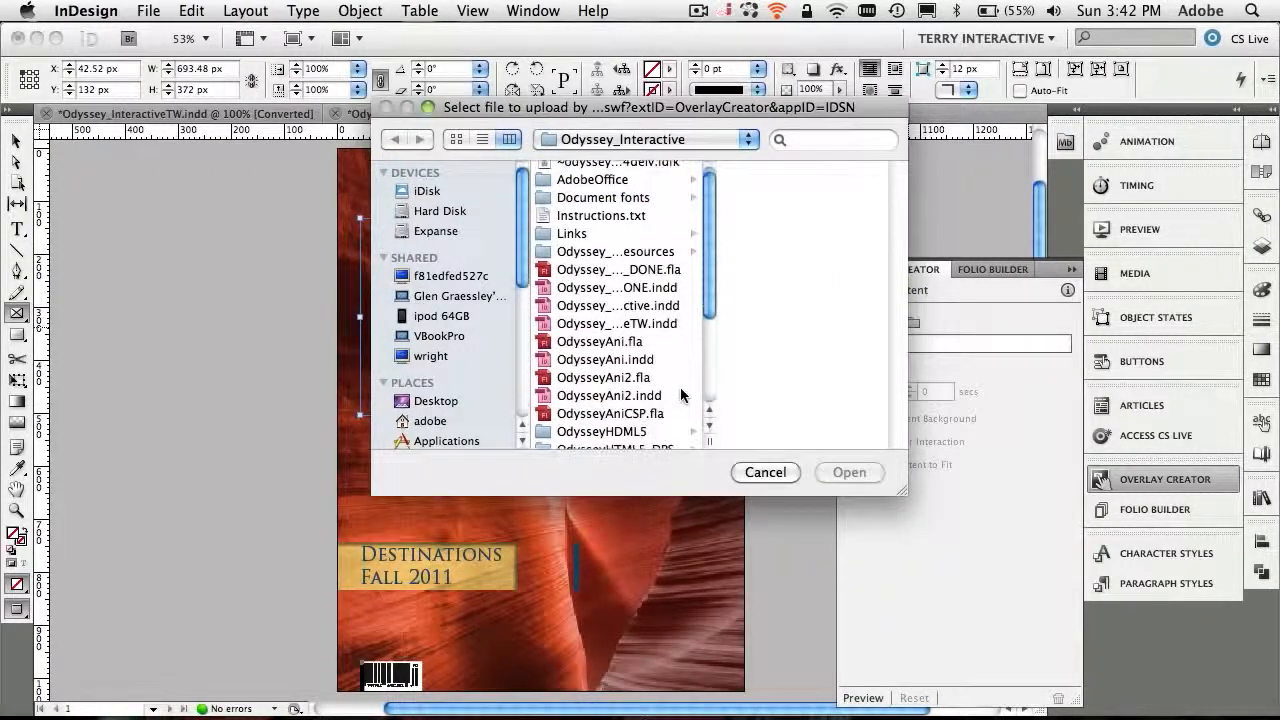
{"action": "scroll", "coordinate": [680, 394], "scroll_direction": "down", "scroll_amount": 5}
{"action": "left_click", "coordinate": [657, 377]}
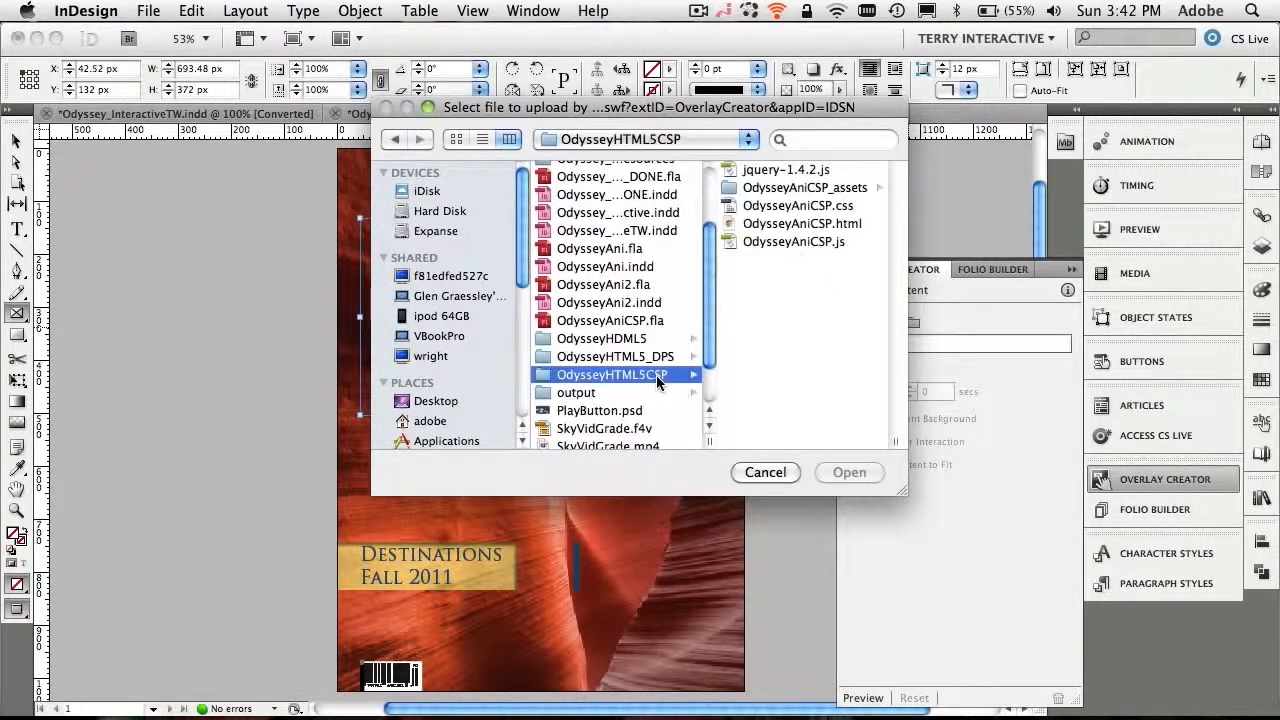
{"action": "left_click", "coordinate": [846, 224]}
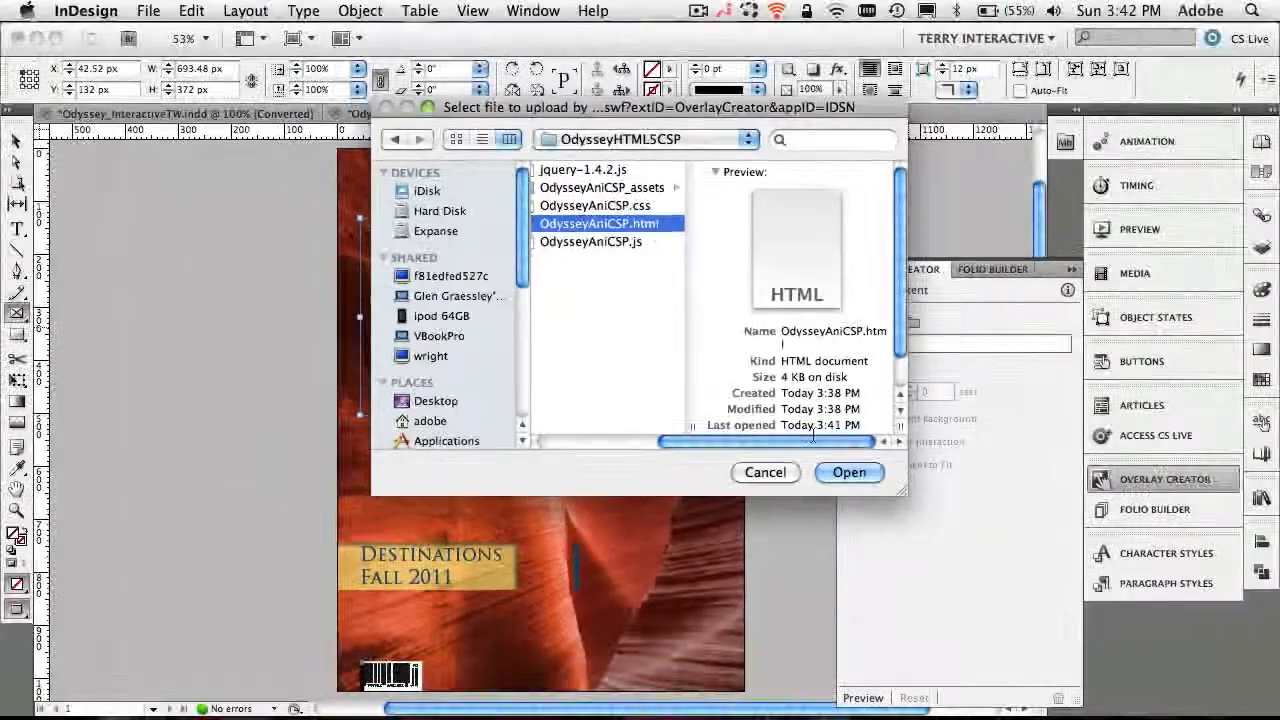
{"action": "left_click", "coordinate": [849, 473]}
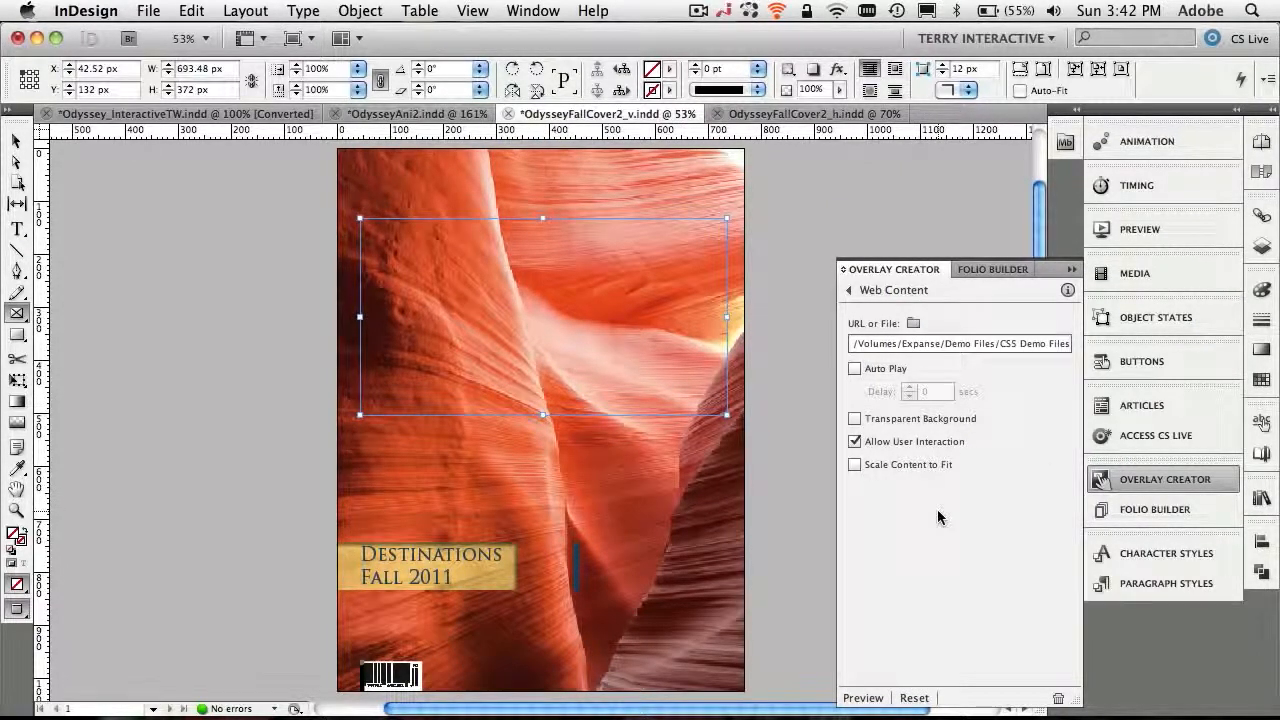
Step: Set the web overlay to auto play with a 1.25-second delay and a transparent background, and disallow user interaction
{"action": "left_click", "coordinate": [855, 370]}
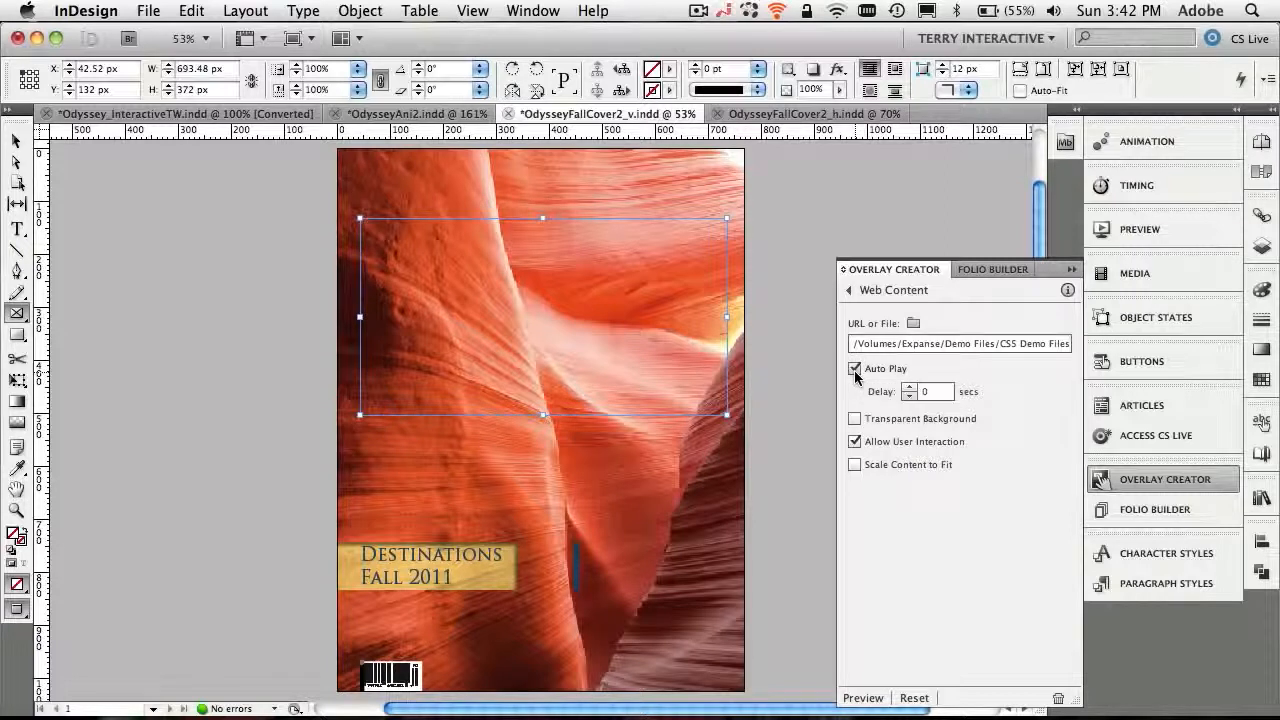
{"action": "left_click", "coordinate": [909, 388]}
{"action": "left_click", "coordinate": [909, 388]}
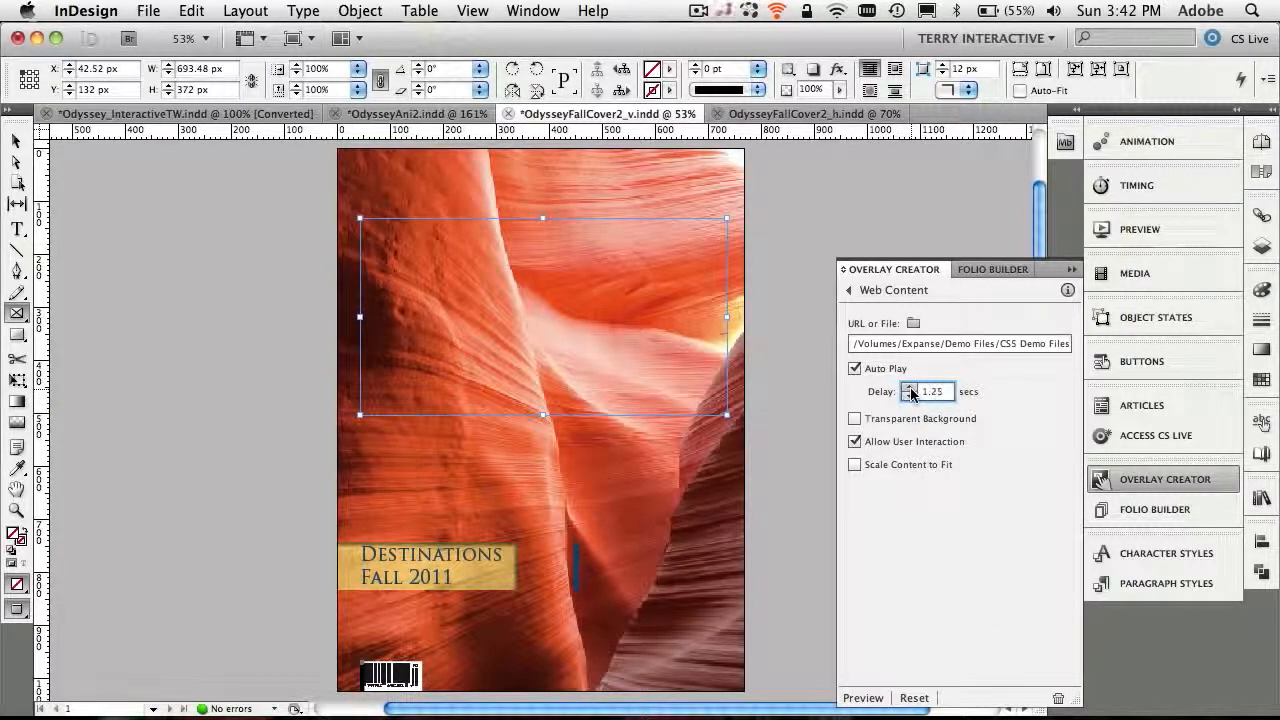
{"action": "left_click", "coordinate": [873, 422]}
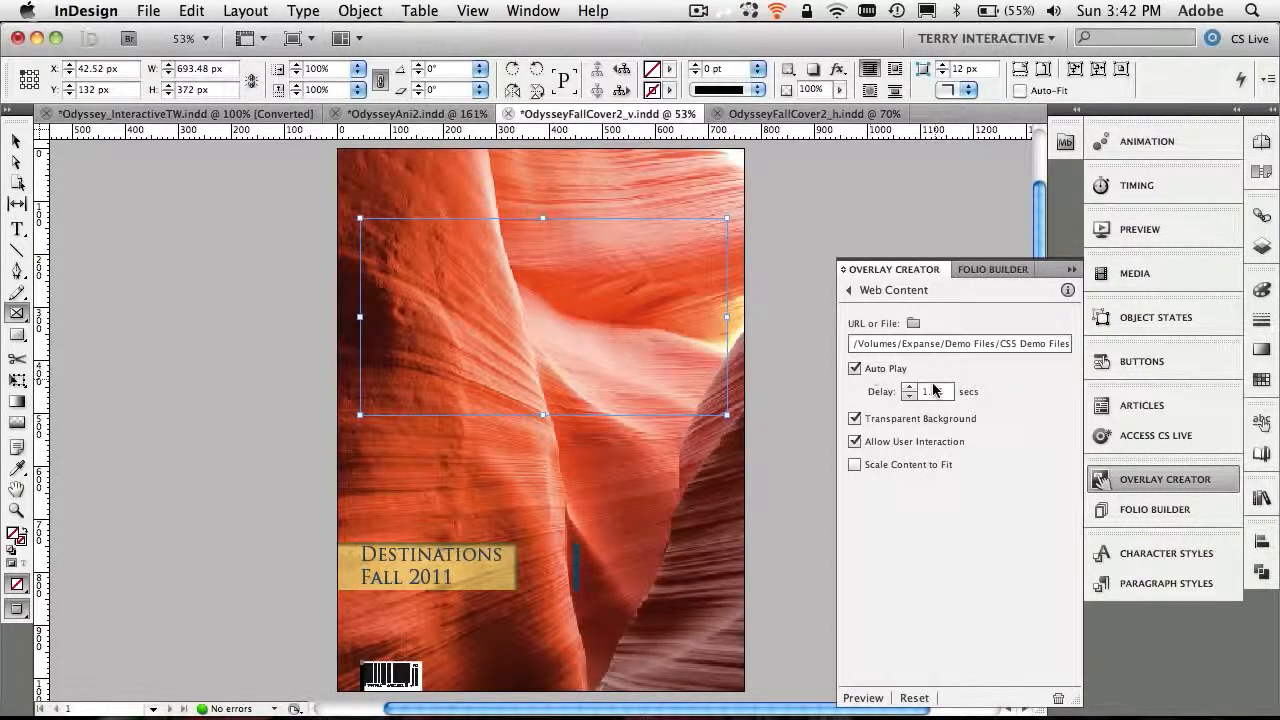
{"action": "left_click", "coordinate": [855, 441]}
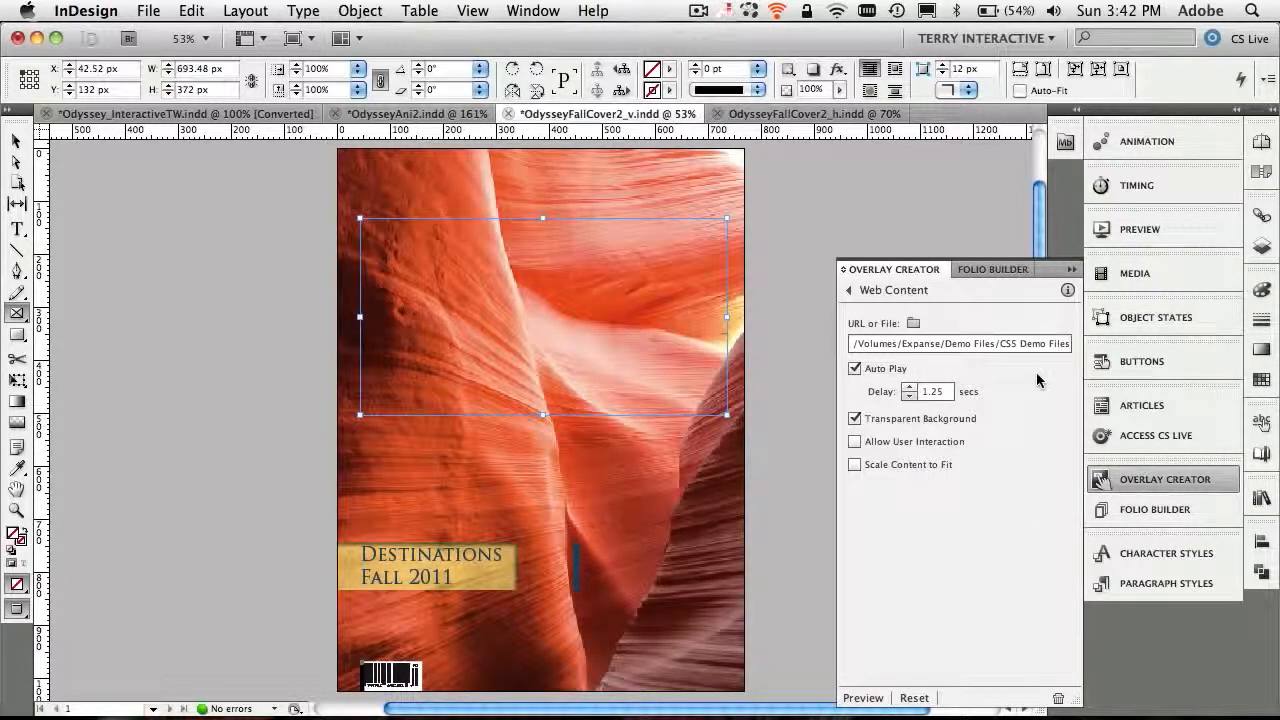
Step: Switch to OdysseyFallCover2_h.indd and select the frame over the cover photo to review its Web Content overlay settings
{"action": "left_click", "coordinate": [797, 115]}
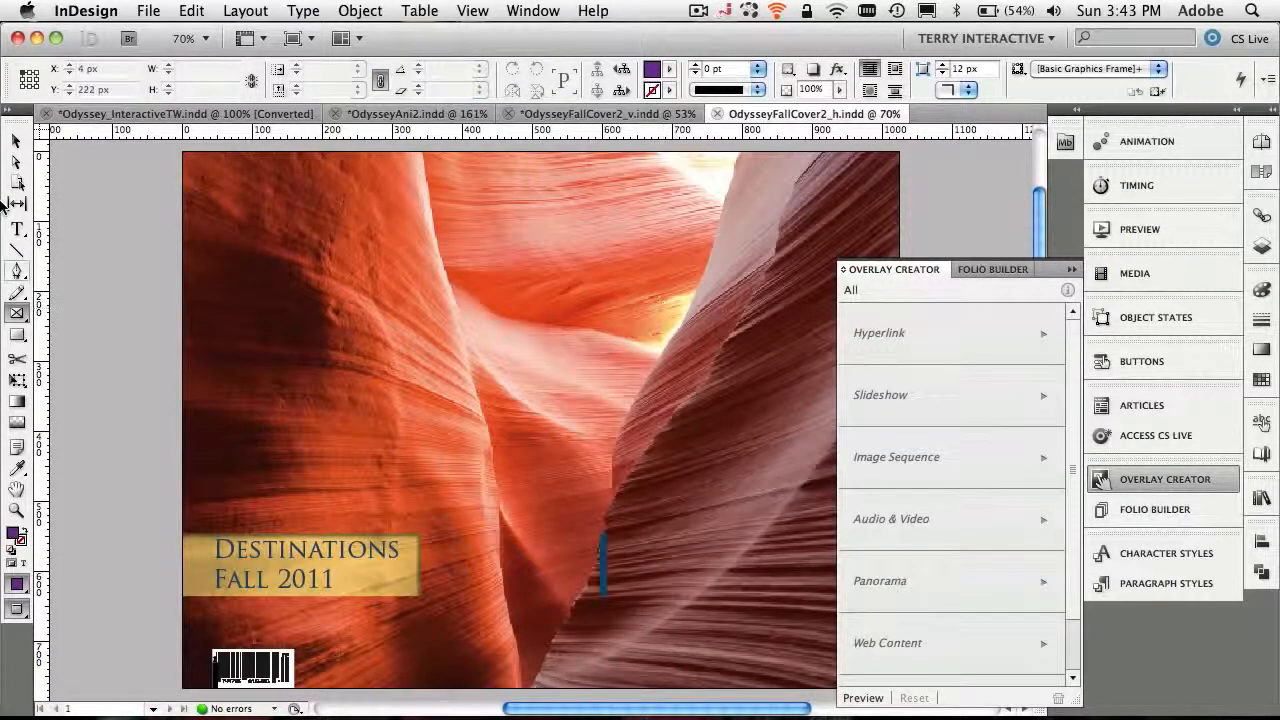
{"action": "left_click", "coordinate": [16, 141]}
{"action": "left_click", "coordinate": [503, 357]}
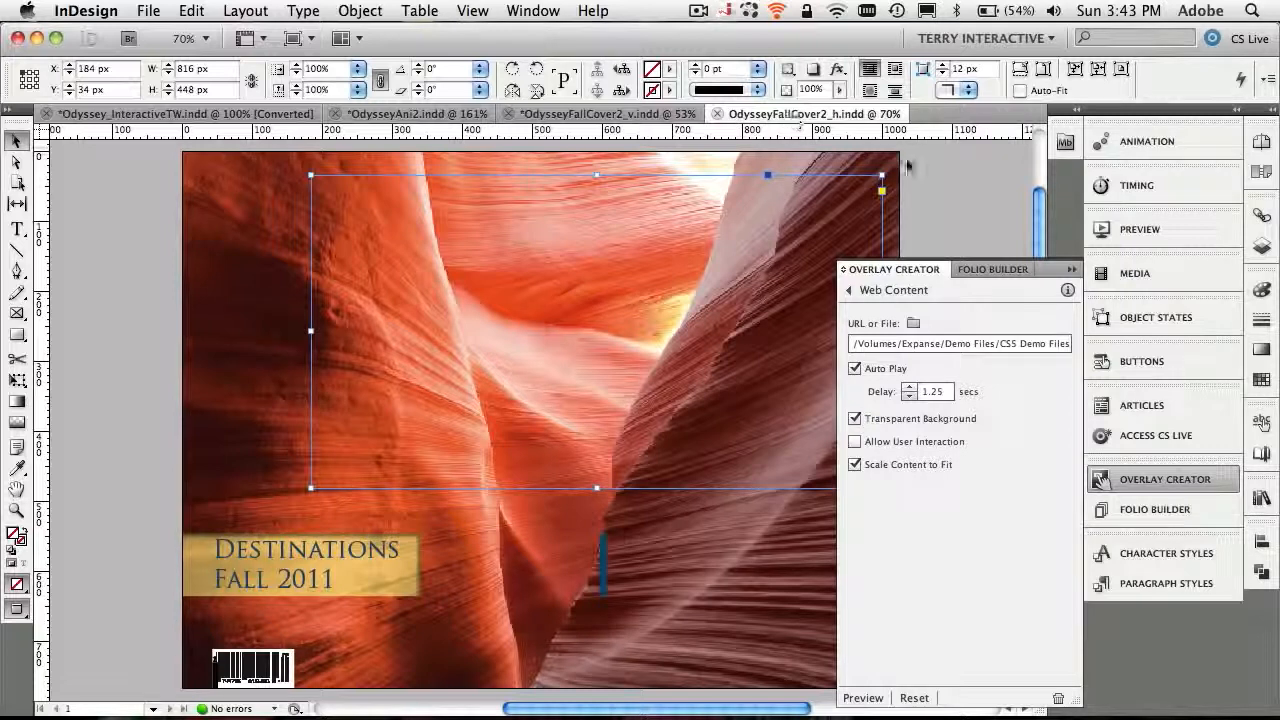
Step: Show the folios in Folio Builder and open the article list of the Odyssey Evolution Tour folio
{"action": "left_click", "coordinate": [985, 270]}
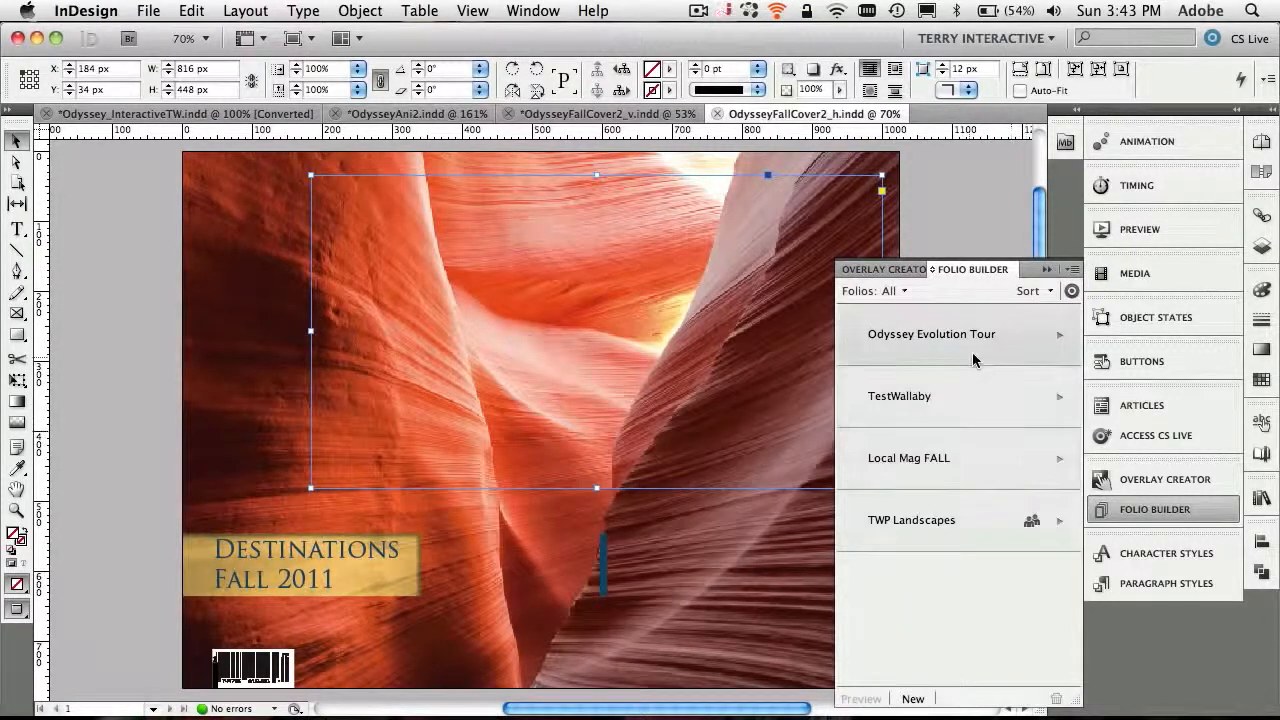
{"action": "mouse_move", "coordinate": [959, 346]}
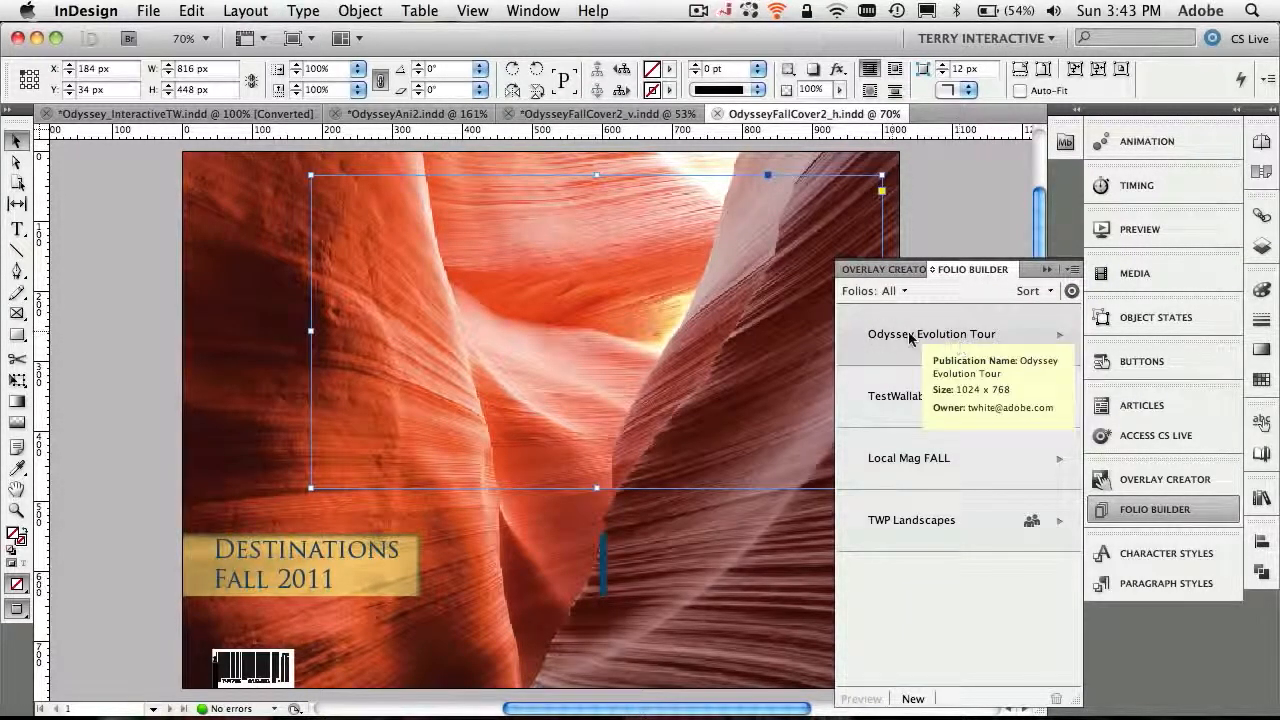
{"action": "left_click", "coordinate": [1058, 338]}
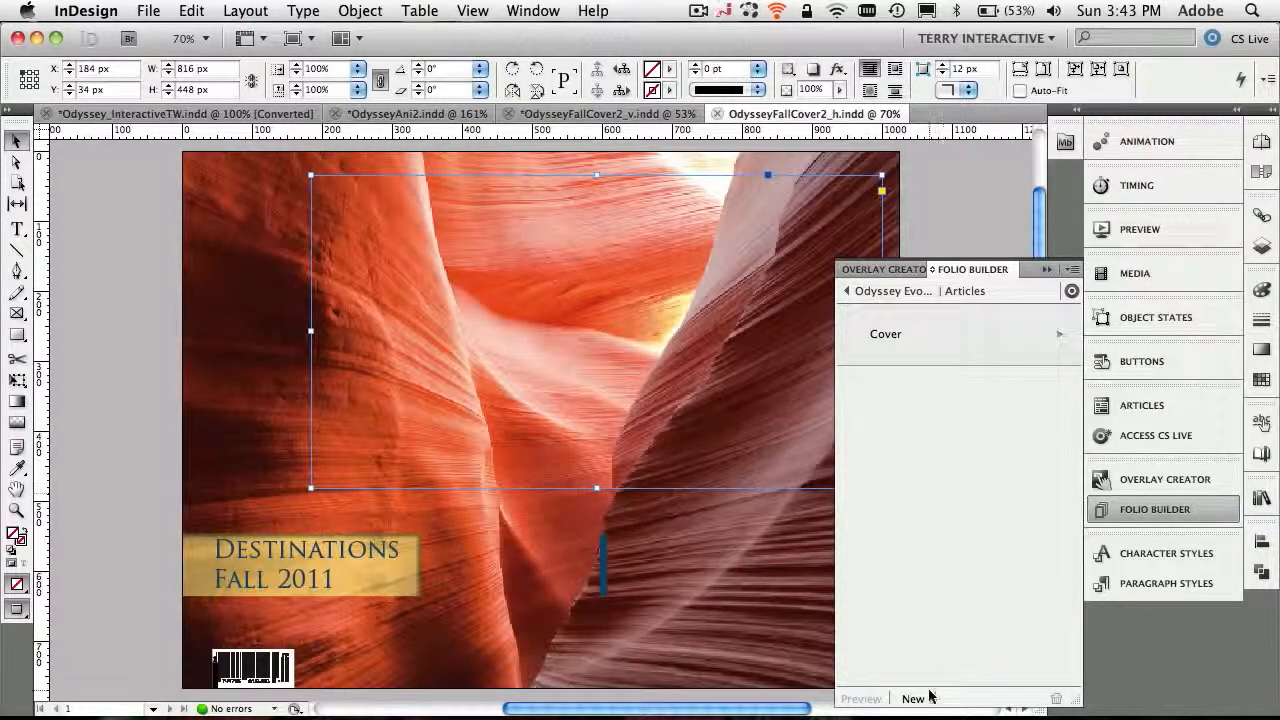
Step: Switch to the P2V camera app and show the live view of the iPad in full screen
{"action": "mouse_move", "coordinate": [928, 700]}
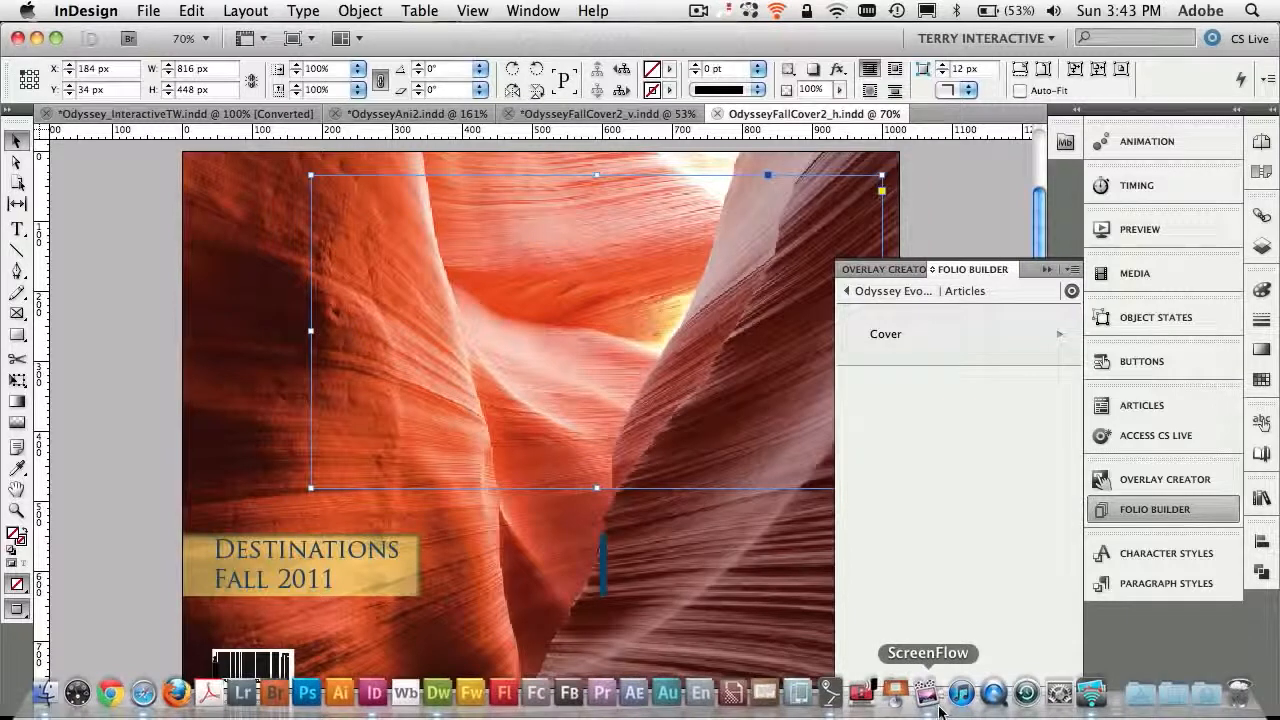
{"action": "left_click", "coordinate": [831, 693]}
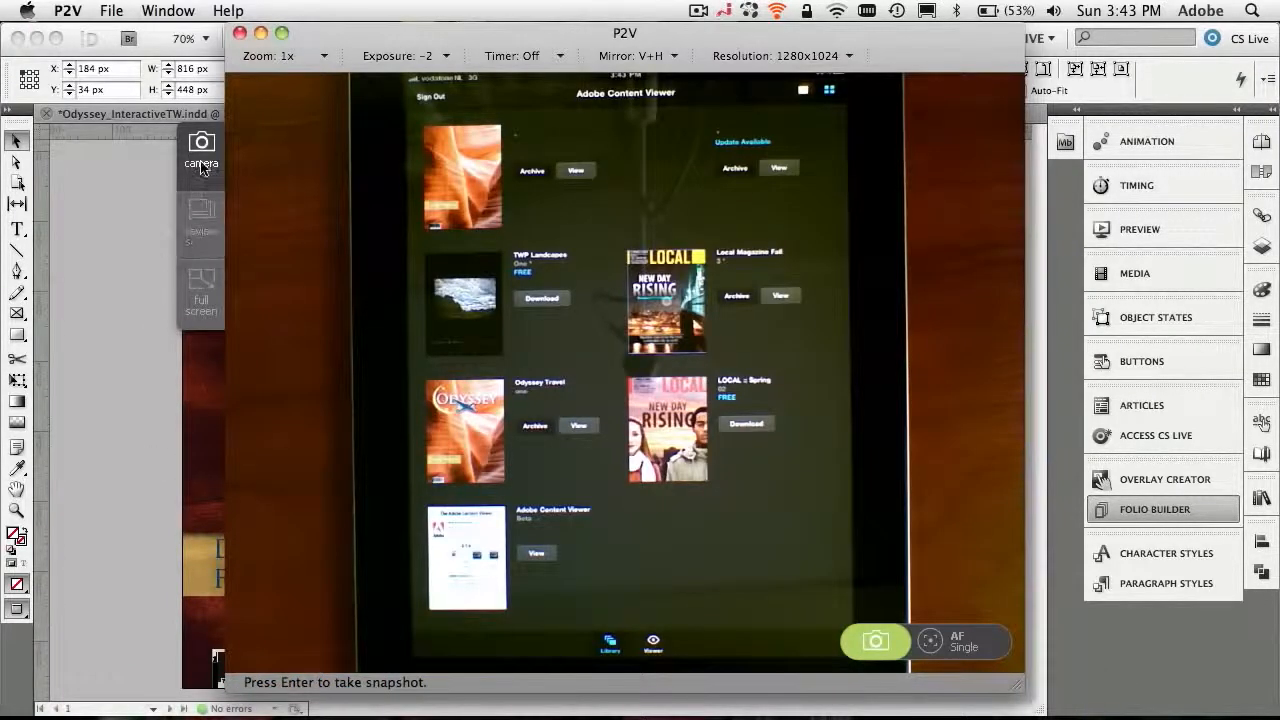
{"action": "left_click", "coordinate": [202, 299]}
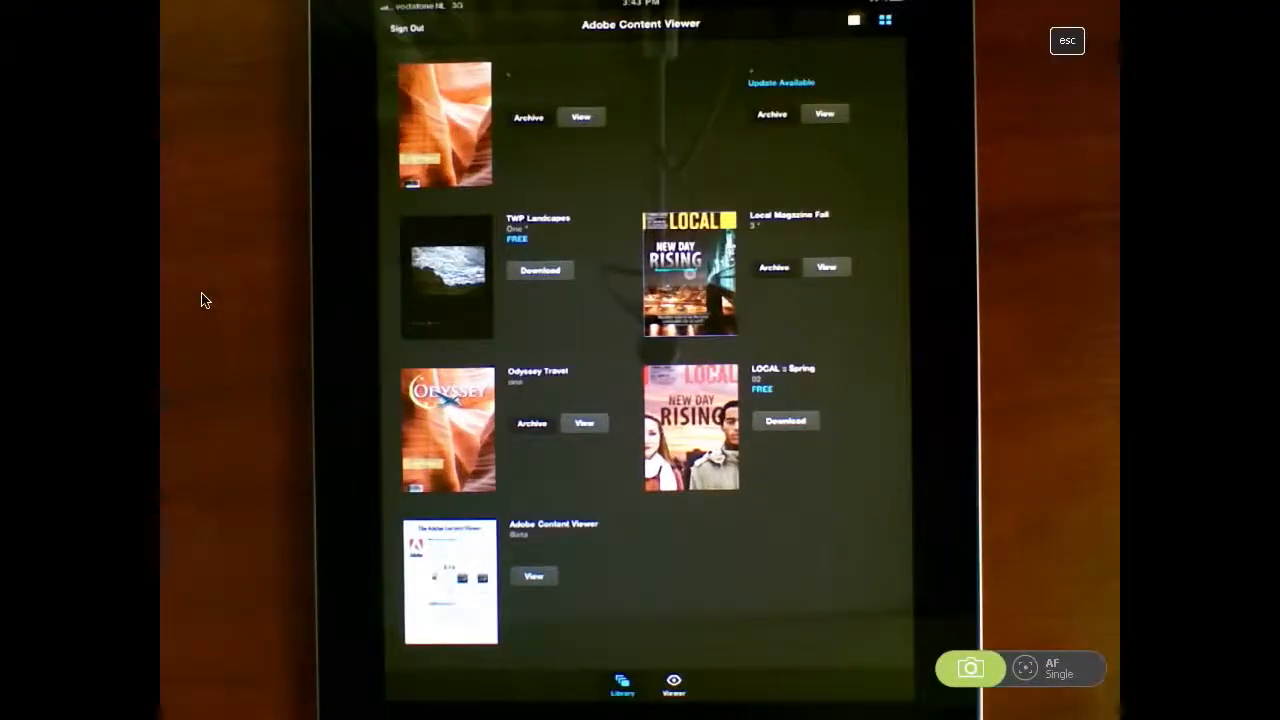